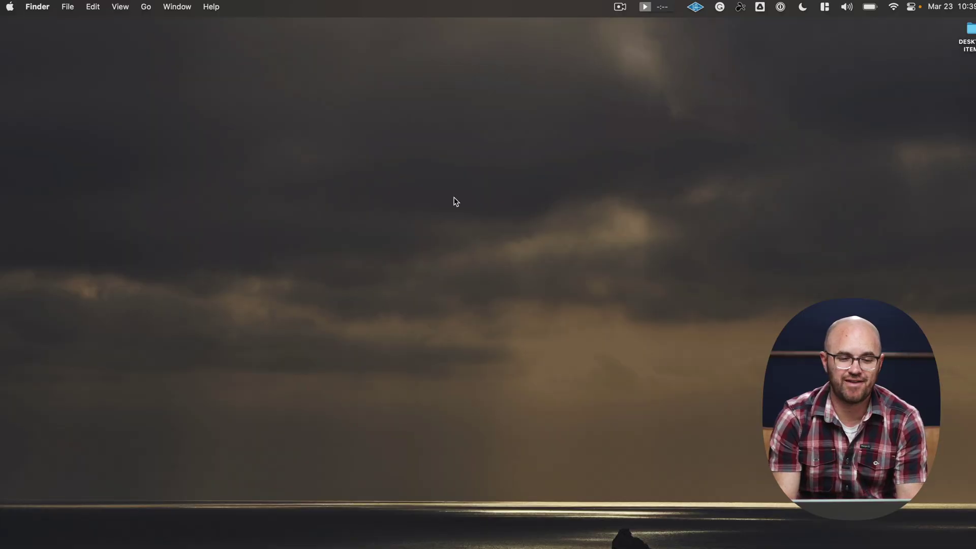
- Connect to the saved network server in Finder and open the Freedom Equation Podcast 4-9 library
{"action": "left_click", "coordinate": [145, 8]}
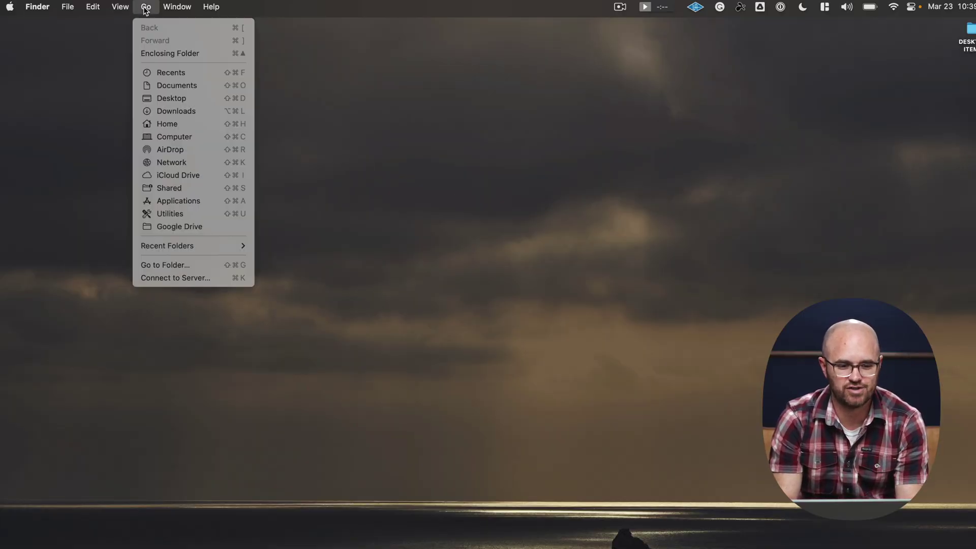
{"action": "left_click", "coordinate": [185, 281]}
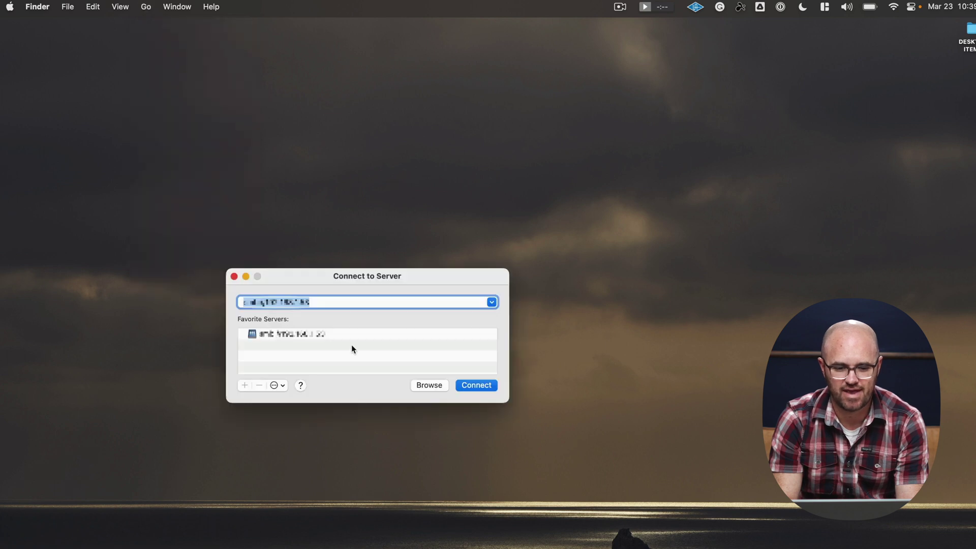
{"action": "key", "text": "Return"}
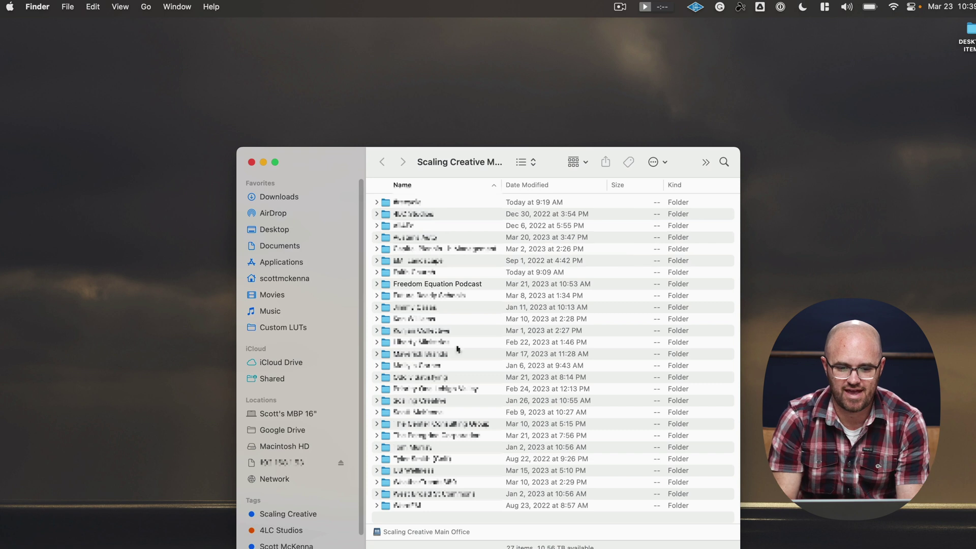
{"action": "double_click", "coordinate": [459, 286]}
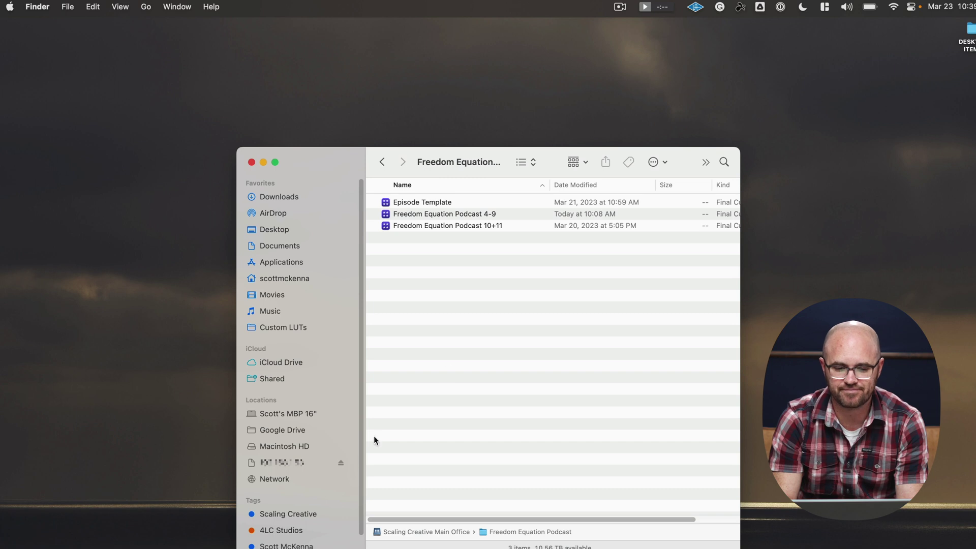
{"action": "double_click", "coordinate": [440, 213]}
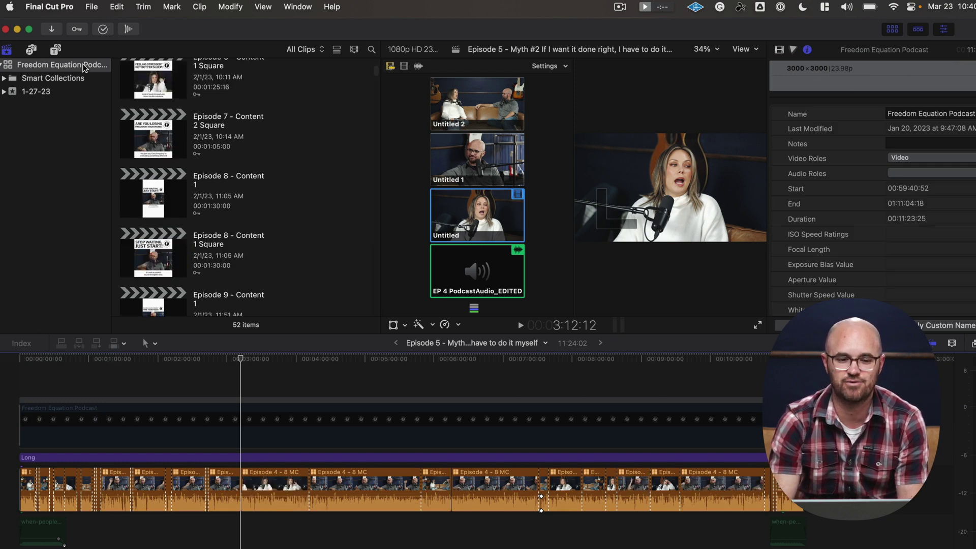
- Compare the 1-27-23 event with the whole library to check its storage properties
{"action": "left_click", "coordinate": [76, 93]}
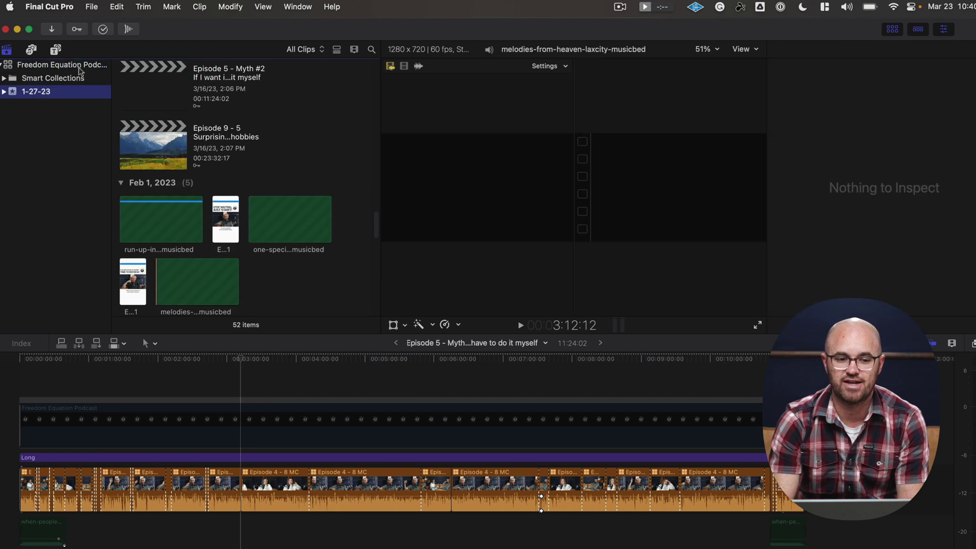
{"action": "left_click", "coordinate": [80, 67]}
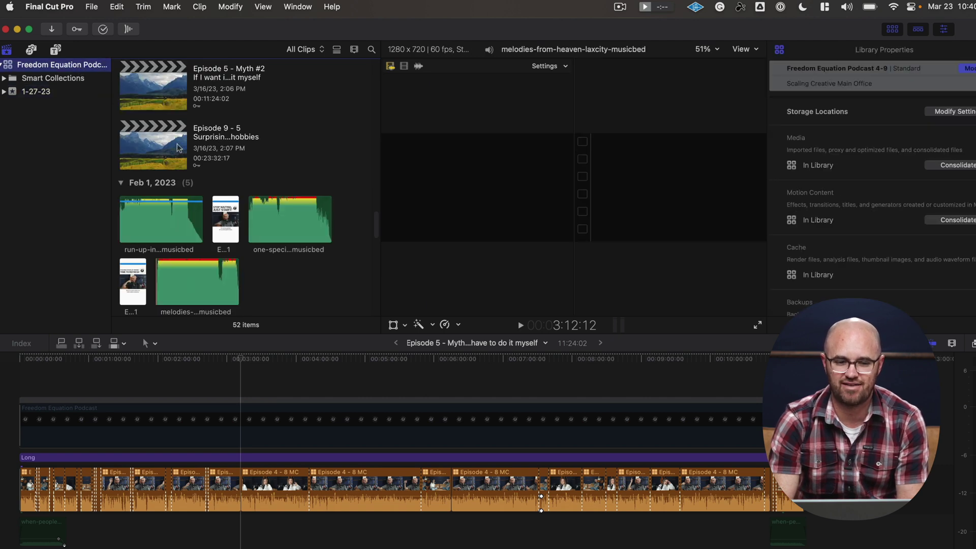
{"action": "left_click", "coordinate": [75, 93]}
{"action": "left_click", "coordinate": [80, 65]}
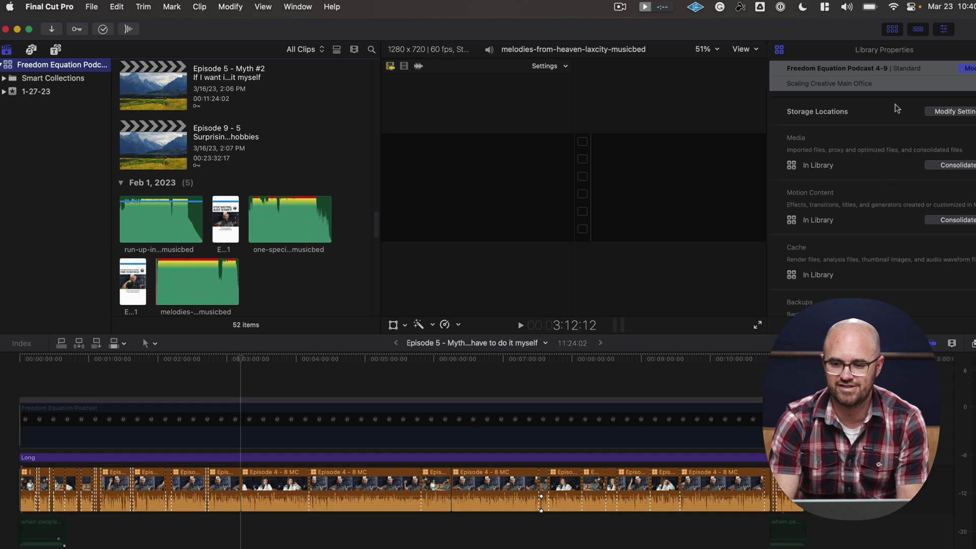
- Find and open the Episode 5 – Myth #2 project in the browser
{"action": "scroll", "coordinate": [254, 143], "scroll_direction": "up", "scroll_amount": 5}
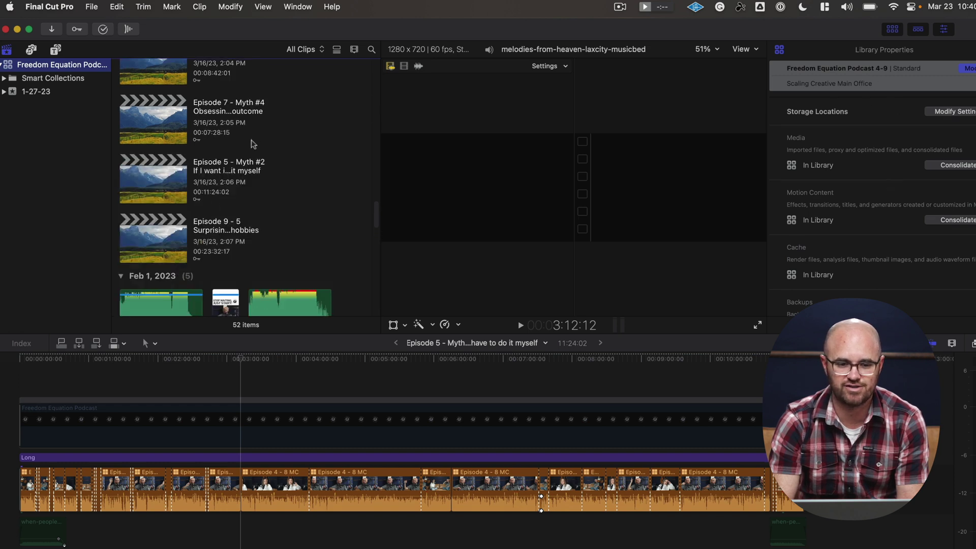
{"action": "scroll", "coordinate": [253, 143], "scroll_direction": "up", "scroll_amount": 10}
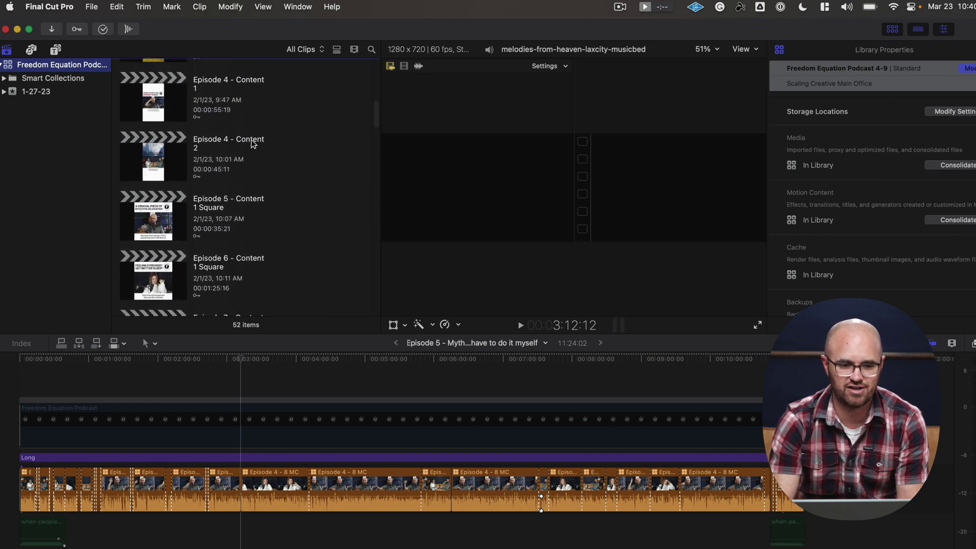
{"action": "scroll", "coordinate": [251, 139], "scroll_direction": "up", "scroll_amount": 10}
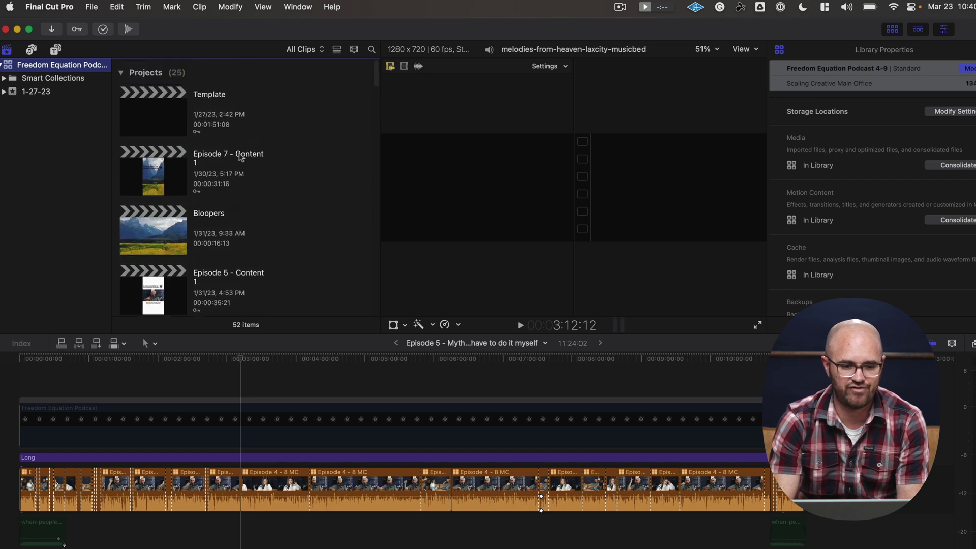
{"action": "scroll", "coordinate": [239, 152], "scroll_direction": "down", "scroll_amount": 2}
{"action": "scroll", "coordinate": [241, 155], "scroll_direction": "down", "scroll_amount": 10}
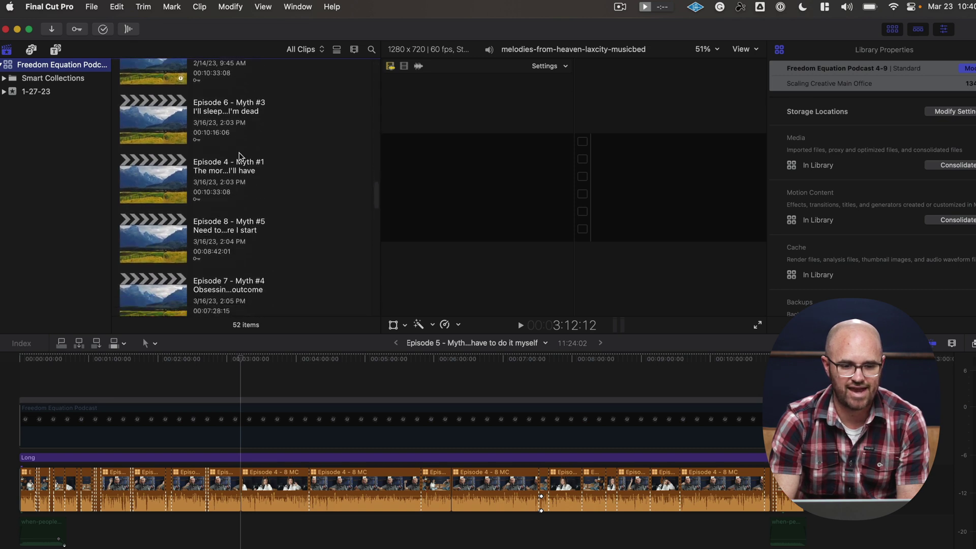
{"action": "scroll", "coordinate": [241, 156], "scroll_direction": "down", "scroll_amount": 3}
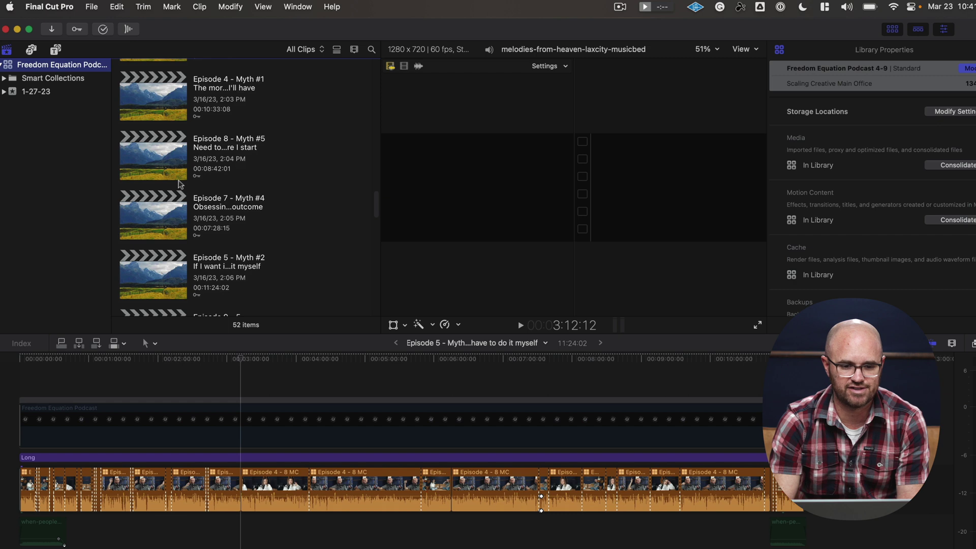
{"action": "scroll", "coordinate": [176, 223], "scroll_direction": "down", "scroll_amount": 4}
{"action": "left_click", "coordinate": [171, 168]}
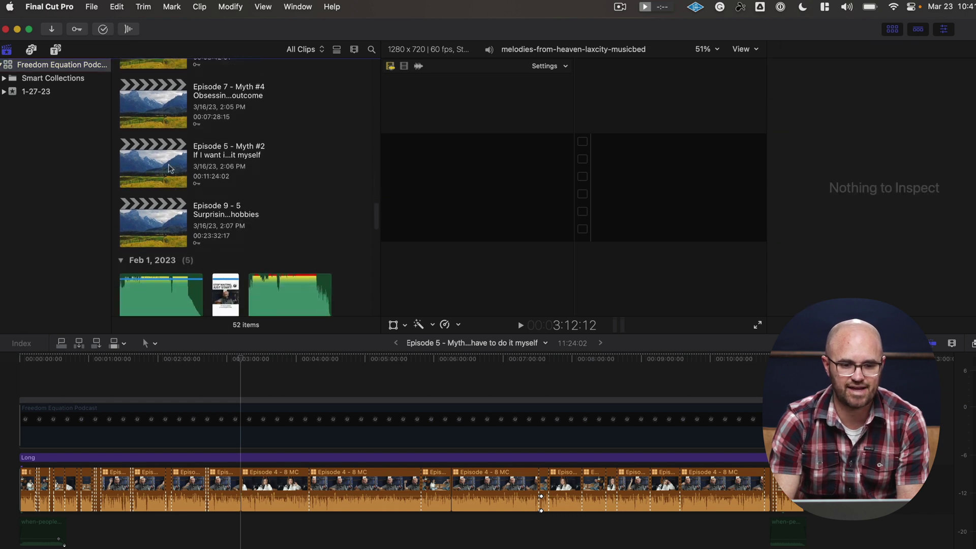
- Park the playhead at 2:28:23 and hide the browser to enlarge the angle viewers
{"action": "left_click", "coordinate": [183, 359]}
{"action": "key", "text": "2"}
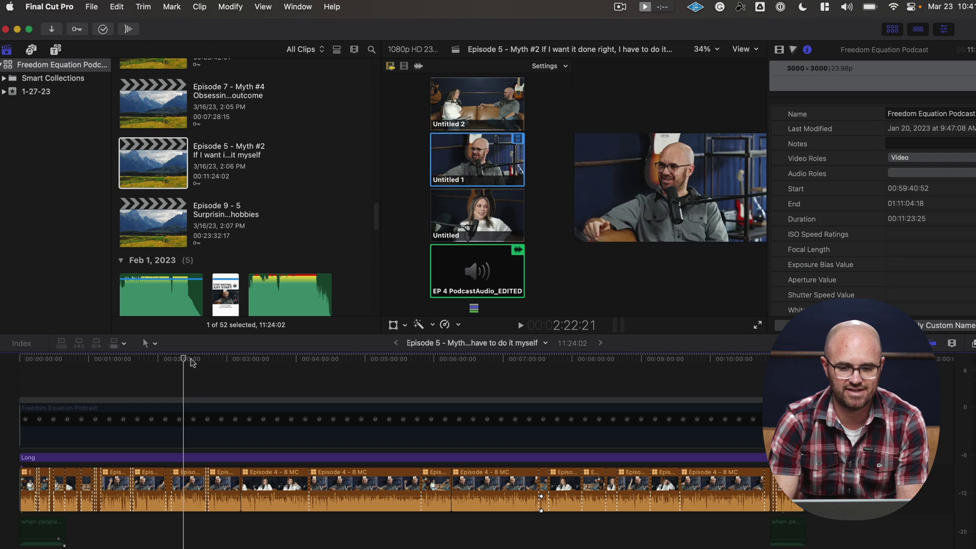
{"action": "left_click", "coordinate": [190, 360]}
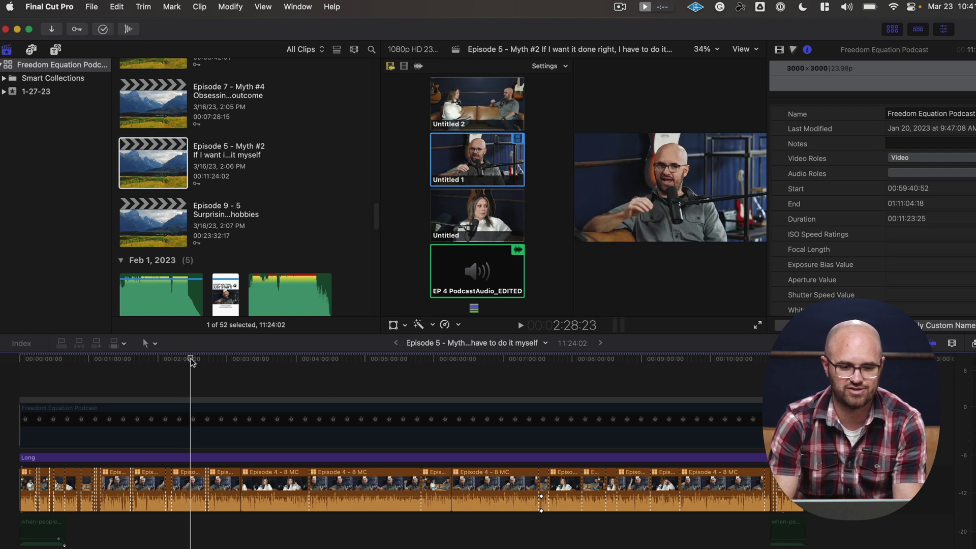
{"action": "key", "text": "ctrl+super+1"}
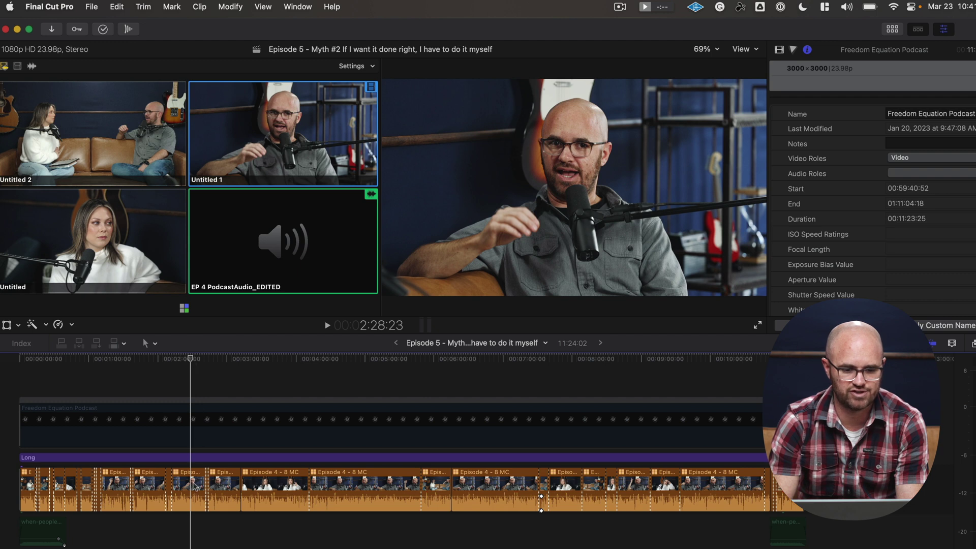
- Inspect the Episode 4 - 8 MC multicam's clips, then return to Episode 5 at 2:22:09
{"action": "double_click", "coordinate": [194, 485]}
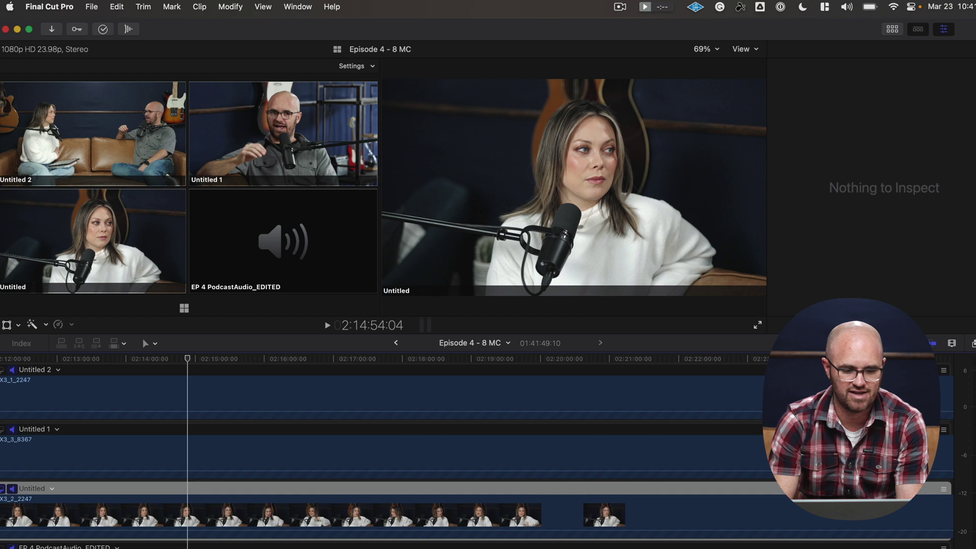
{"action": "key", "text": "super+a"}
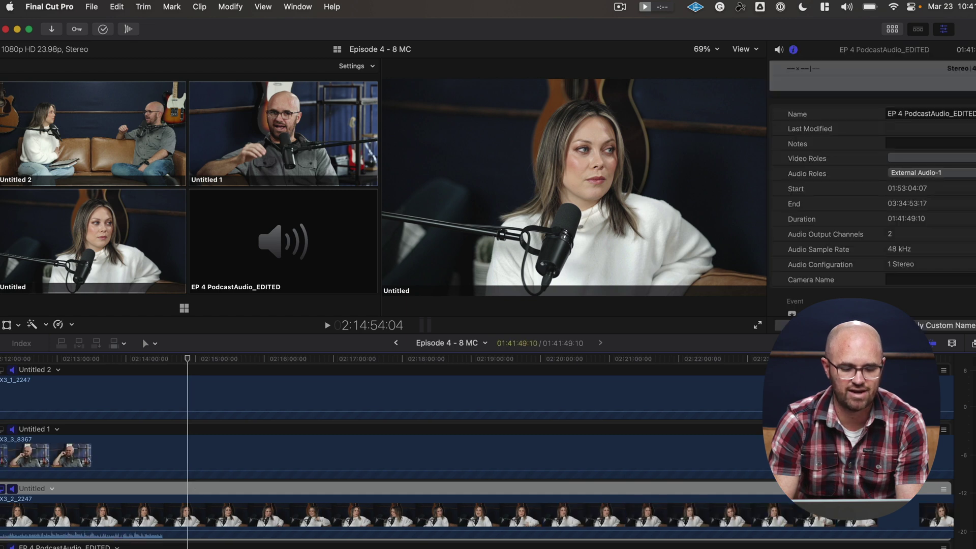
{"action": "left_click", "coordinate": [396, 344]}
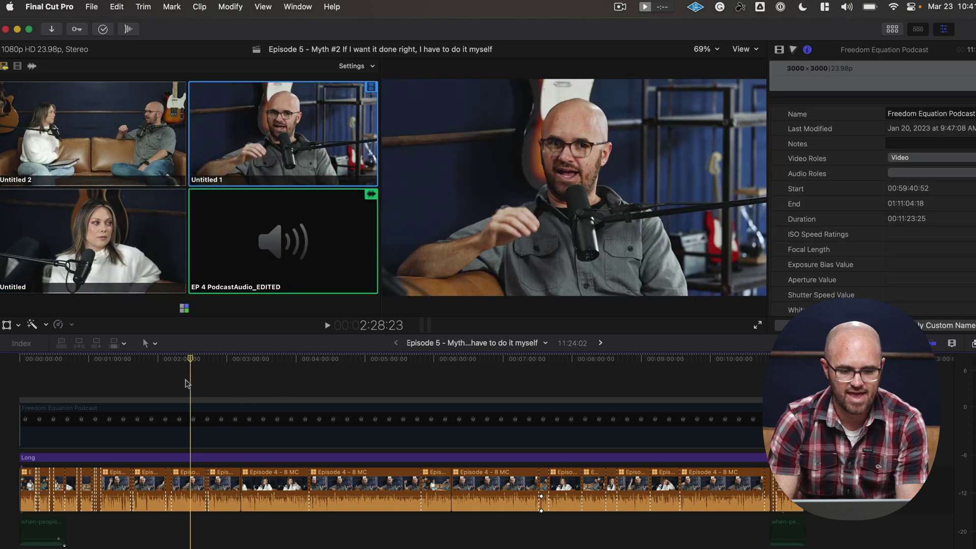
{"action": "left_click", "coordinate": [184, 378]}
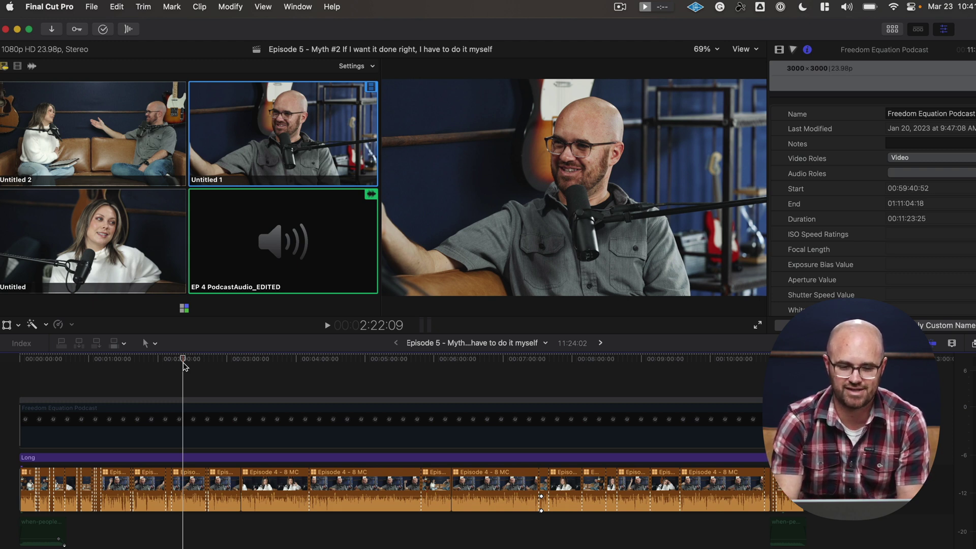
- Play with volume raised, cut to Untitled 2, stop, and switch the previous shot to Untitled 1
{"action": "key", "text": "space"}
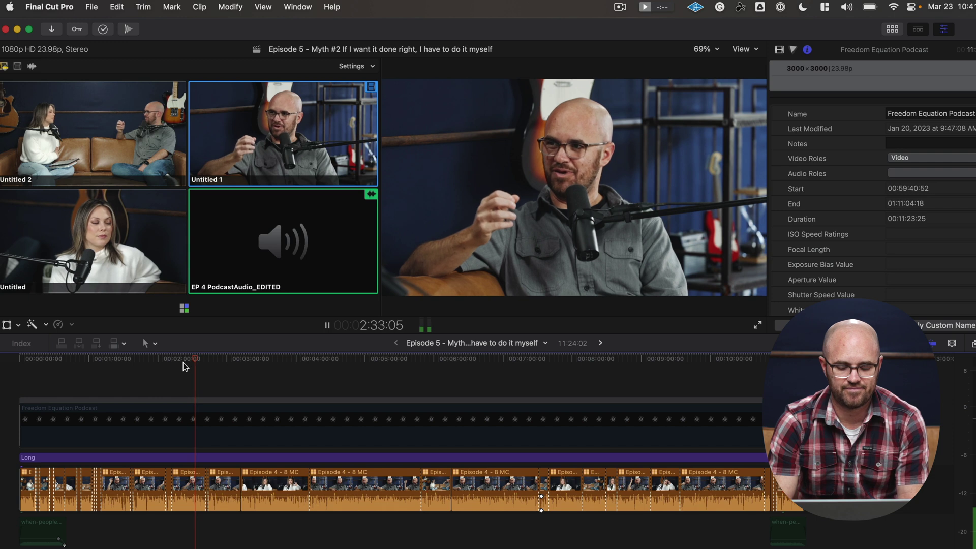
{"action": "key", "text": "XF86AudioRaiseVolume"}
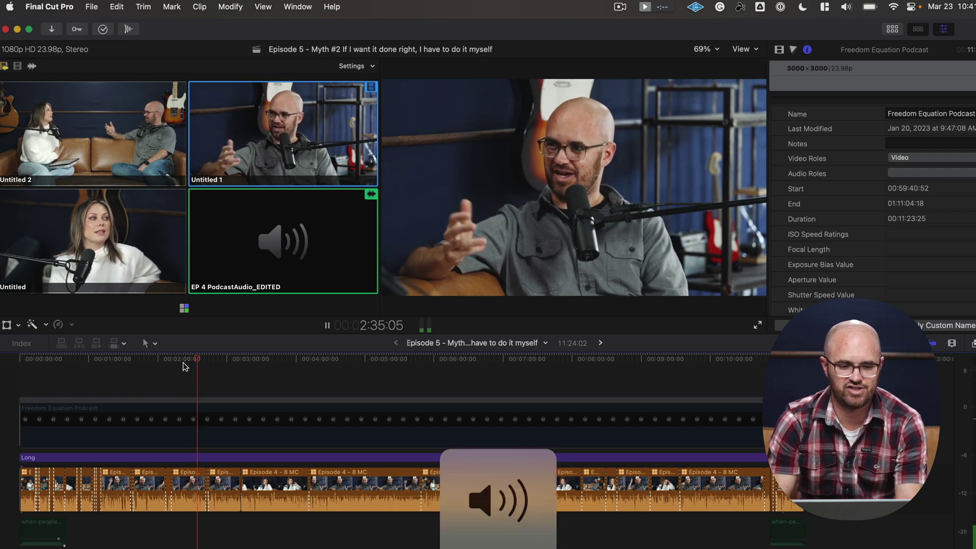
{"action": "key", "text": "1"}
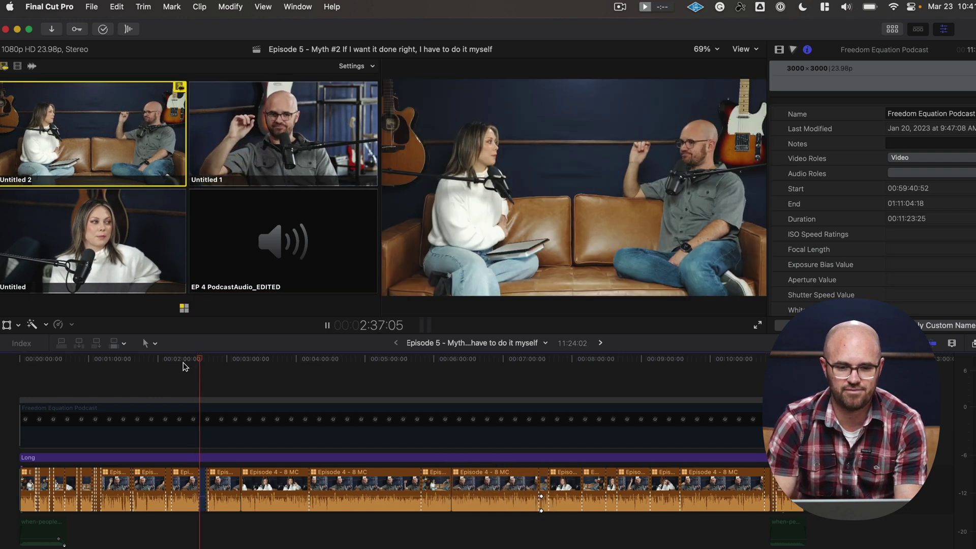
{"action": "key", "text": "space"}
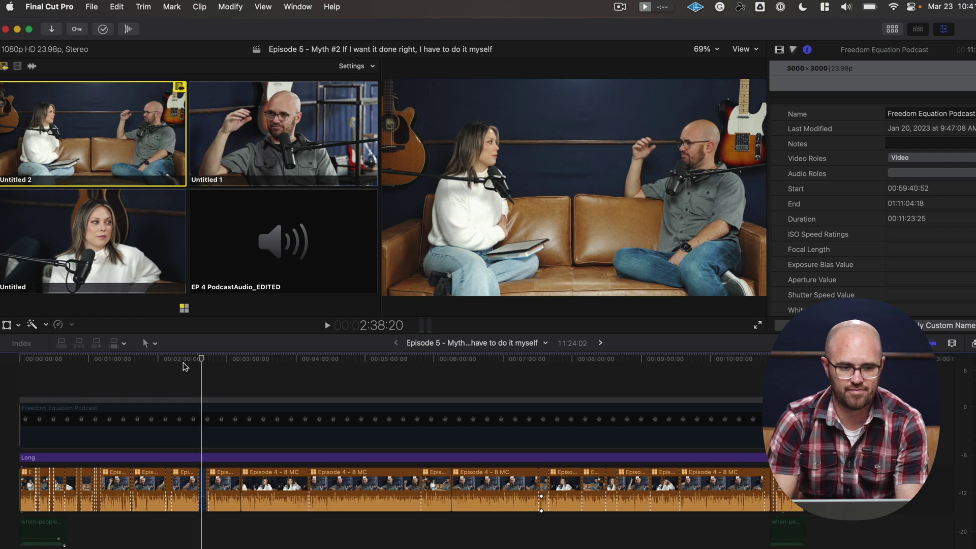
{"action": "key", "text": "alt+2"}
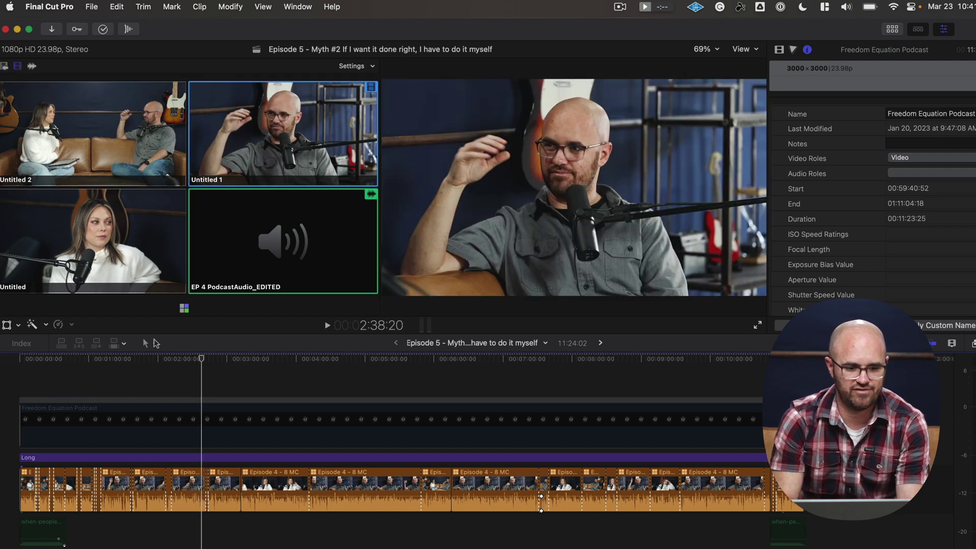
- From about 3:00, live-cut through Untitled 2, Untitled 1, Untitled, Untitled 1, Untitled, Untitled 2
{"action": "left_click", "coordinate": [258, 362]}
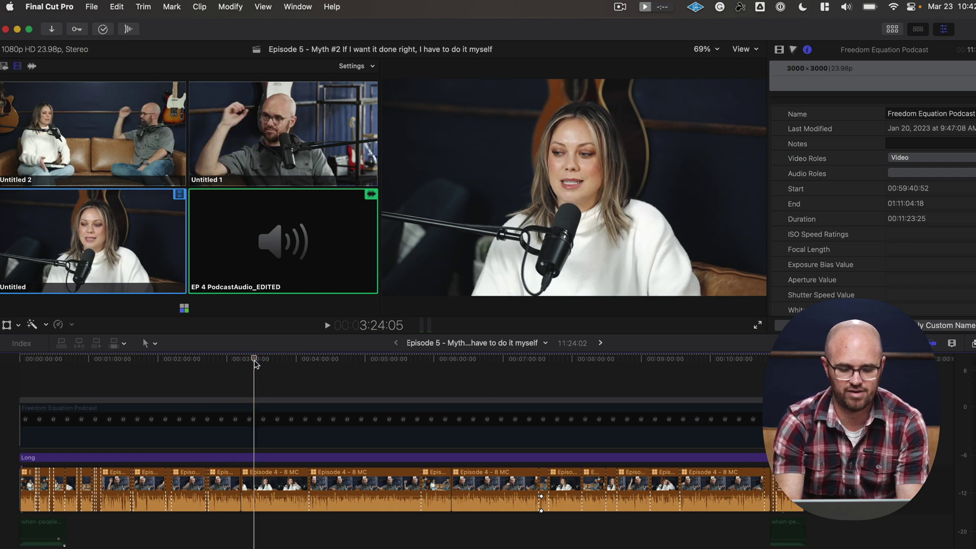
{"action": "key", "text": "space"}
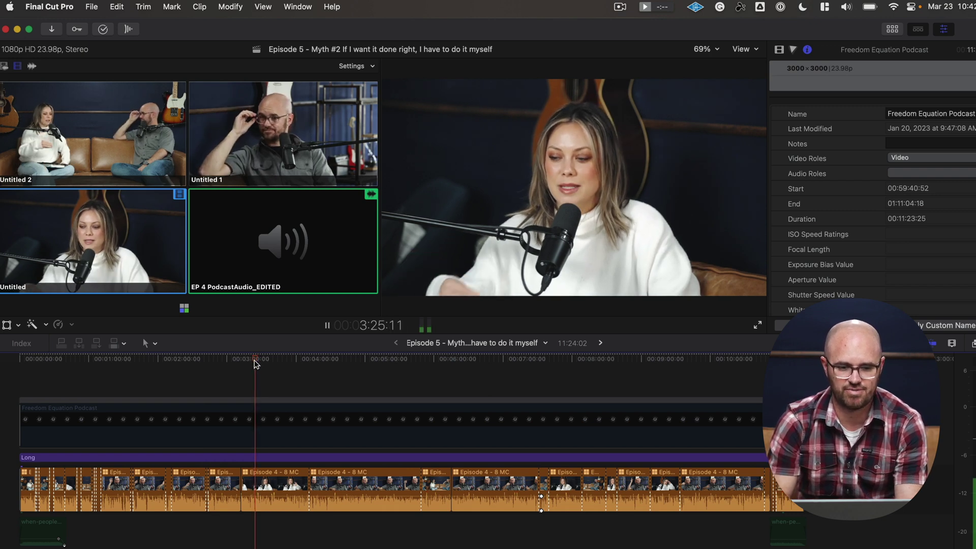
{"action": "key", "text": "1"}
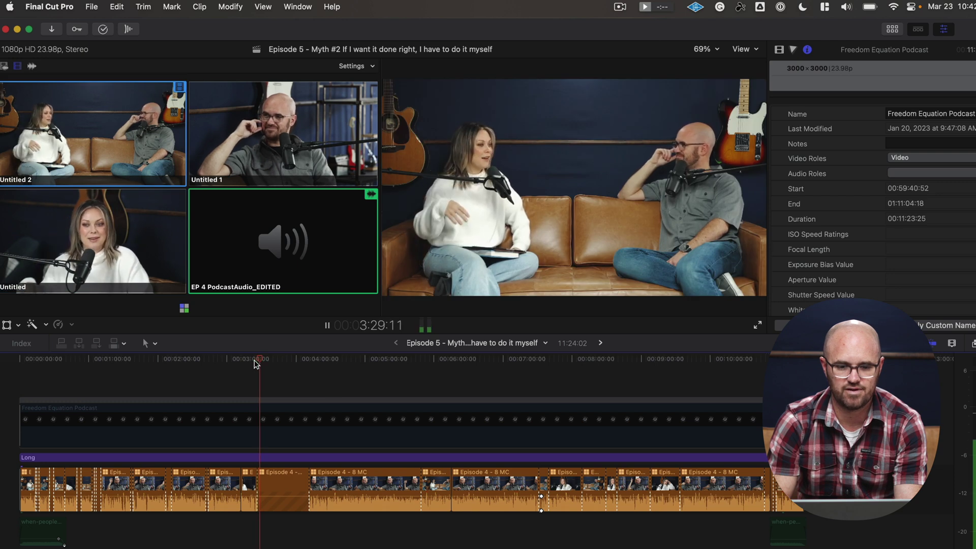
{"action": "key", "text": "2"}
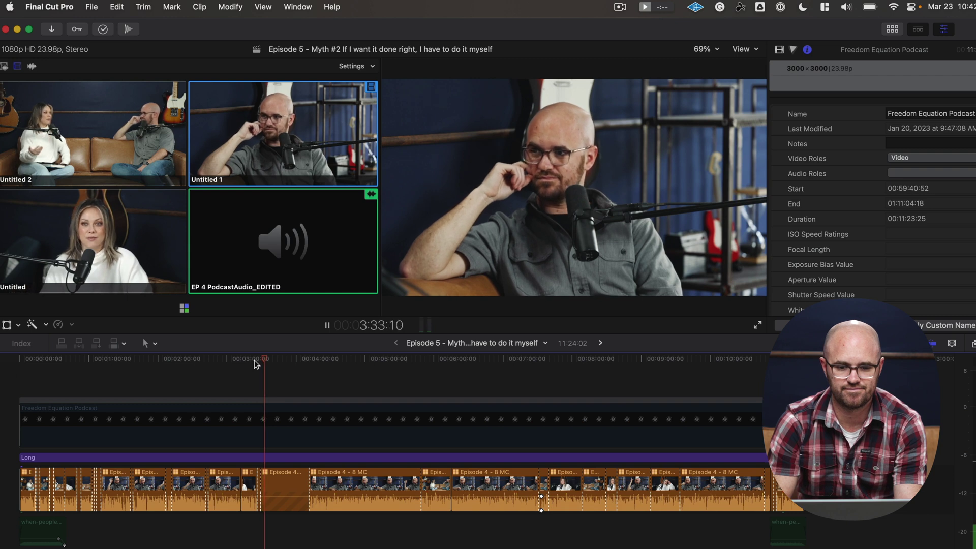
{"action": "key", "text": "3"}
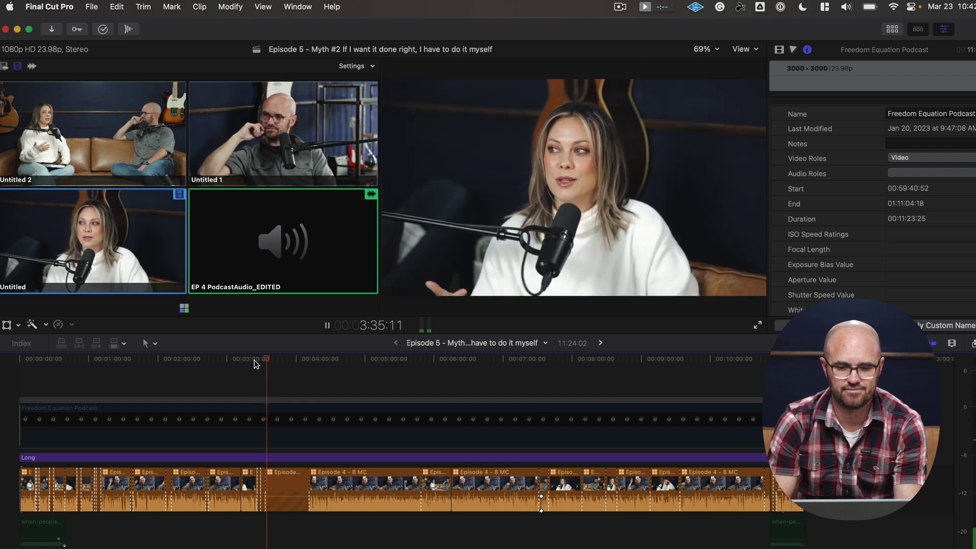
{"action": "key", "text": "2"}
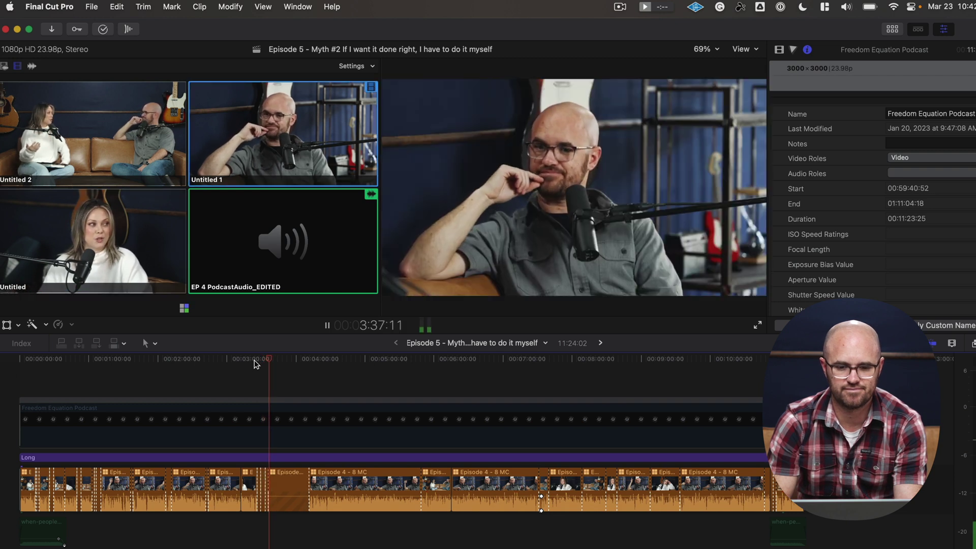
{"action": "key", "text": "3"}
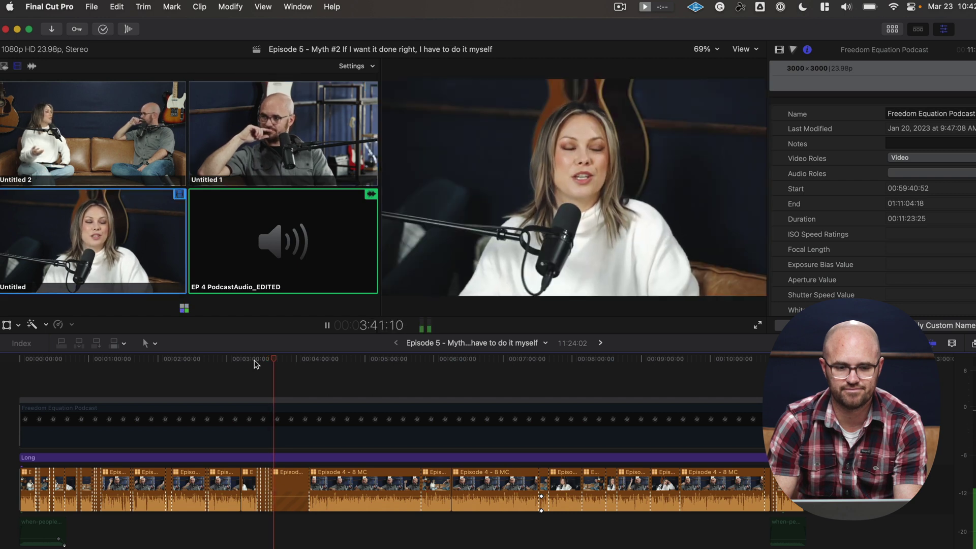
{"action": "key", "text": "1"}
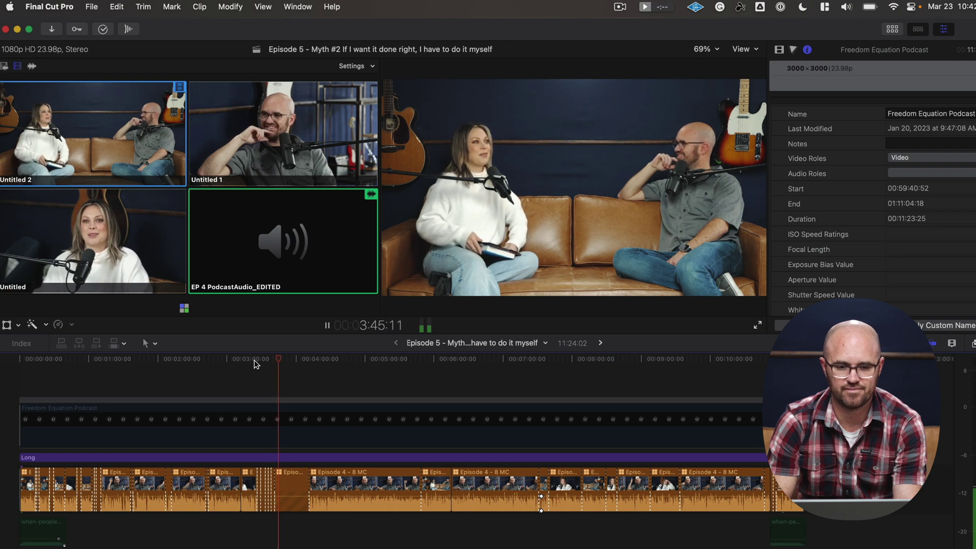
- Cut to the Untitled angle, then stop and review the following stretch in playback
{"action": "key", "text": "3"}
{"action": "key", "text": "space"}
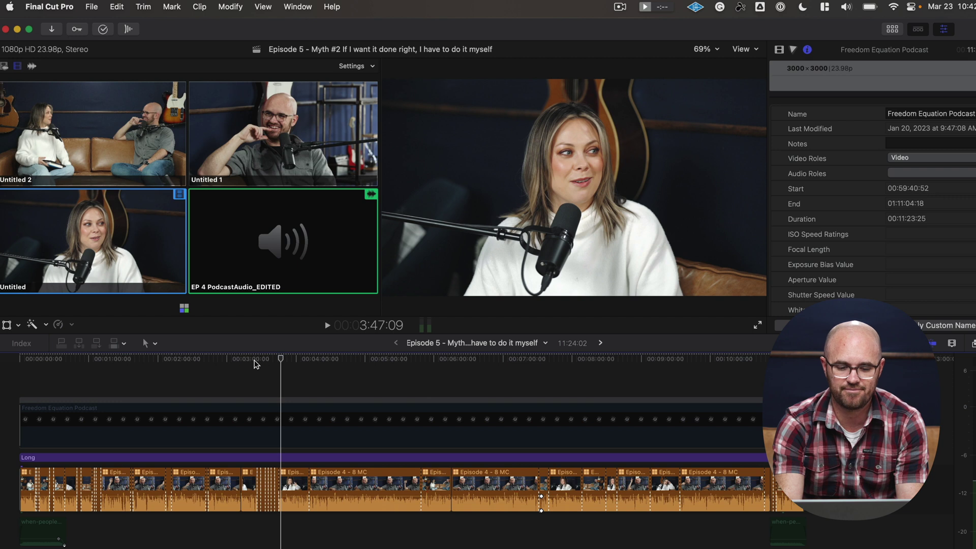
{"action": "key", "text": "space"}
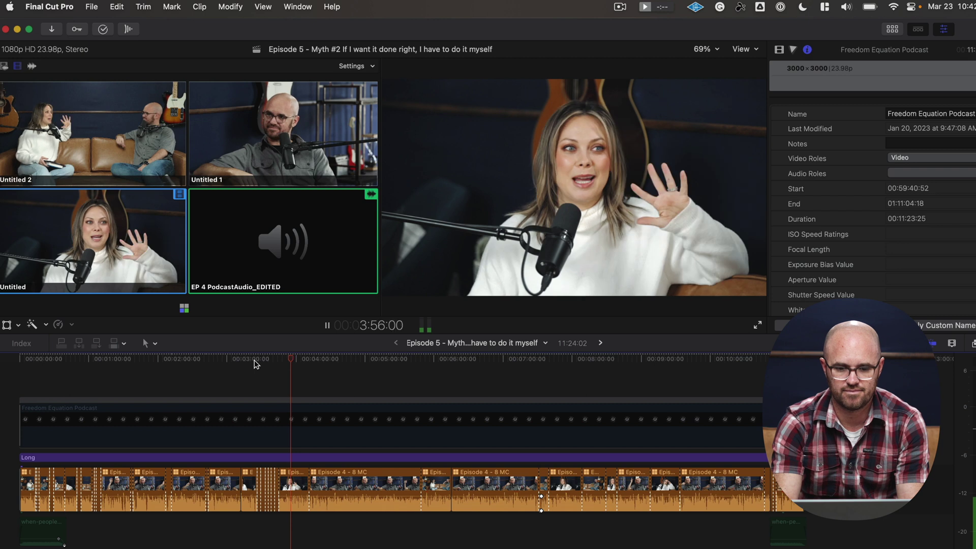
{"action": "key", "text": "space"}
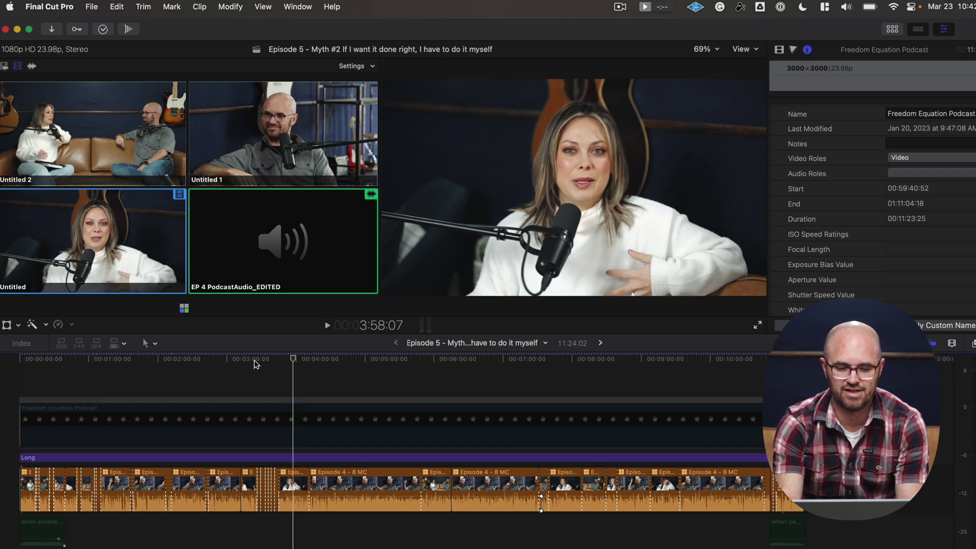
{"action": "key", "text": "space"}
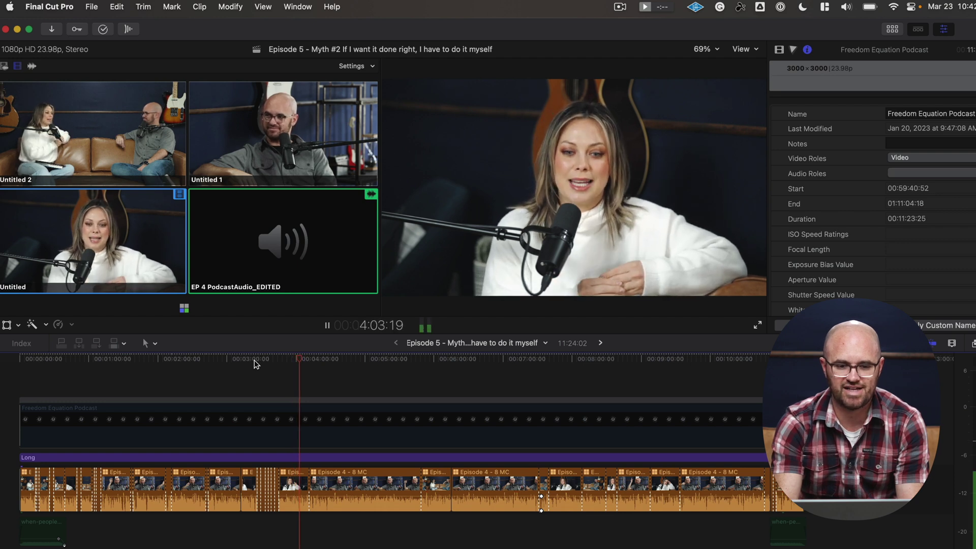
{"action": "key", "text": "space"}
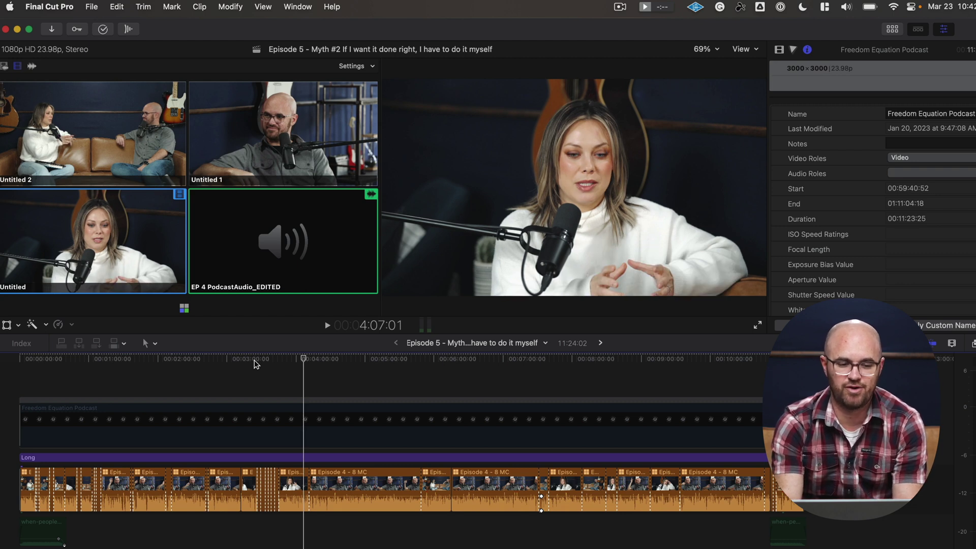
- Live-cut to Untitled 2, Untitled 1, then Untitled around 4:08–4:12, and select the Long title clip
{"action": "key", "text": "space"}
{"action": "key", "text": "1"}
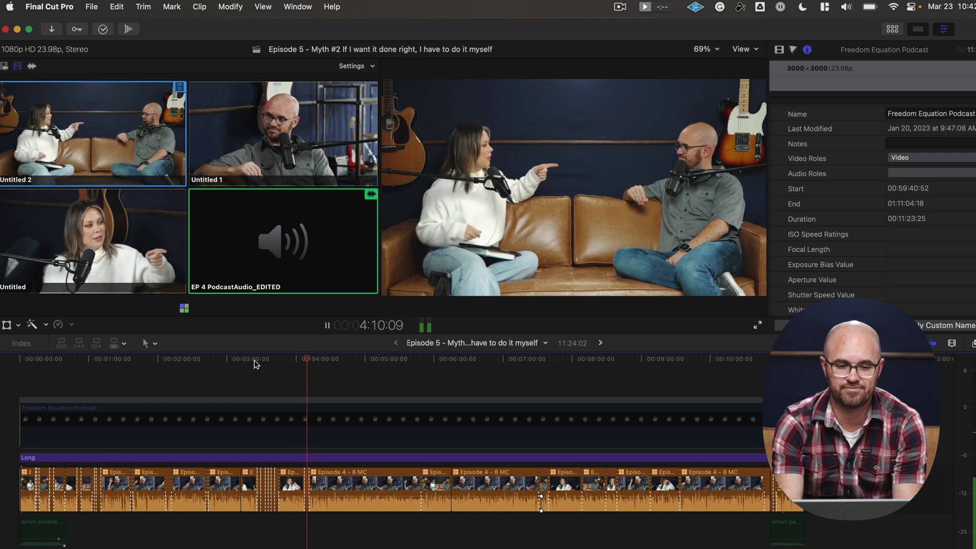
{"action": "key", "text": "2"}
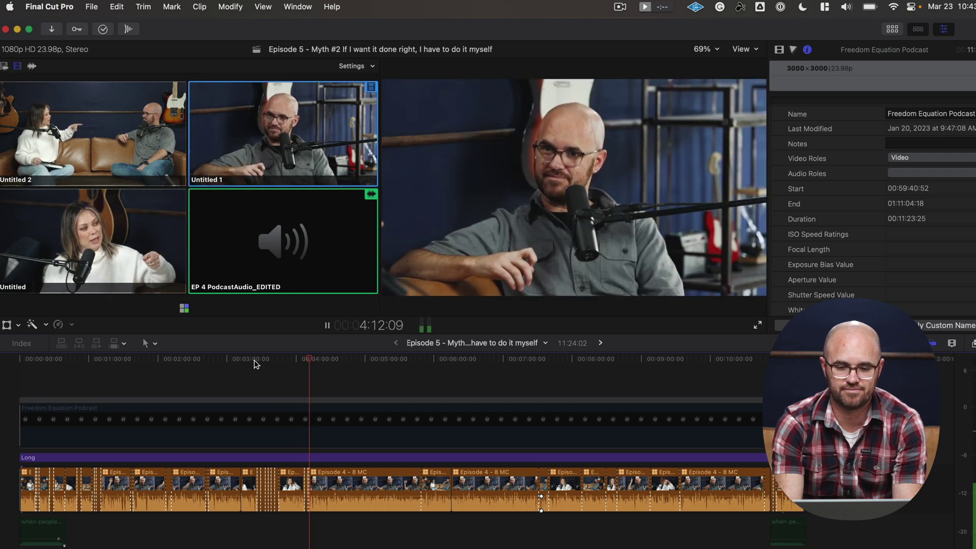
{"action": "key", "text": "3"}
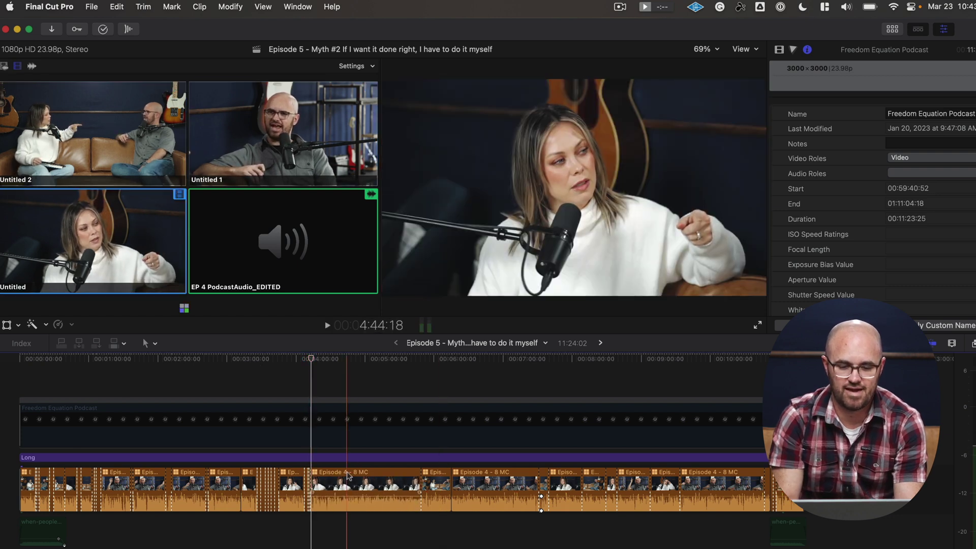
{"action": "key", "text": "space"}
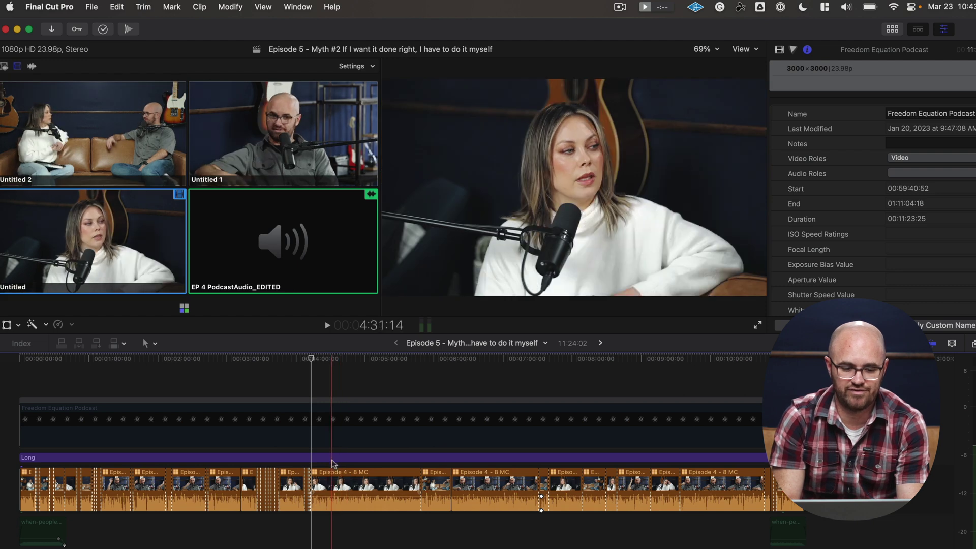
{"action": "left_click", "coordinate": [333, 463]}
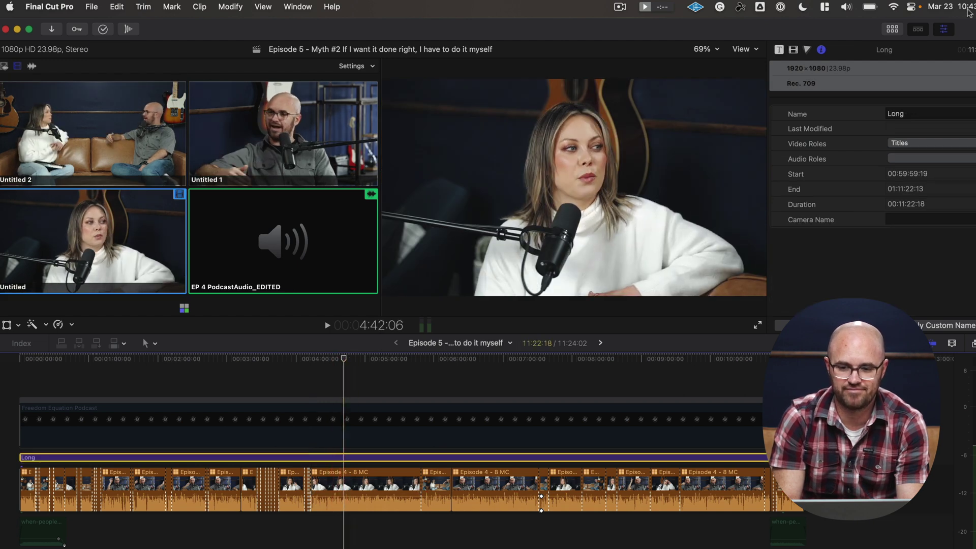
- Raise the Highlights, Midtones and Shadows brightness in the Episode 4 - 8 MC clip's Color Wheels 1
{"action": "left_click", "coordinate": [359, 488]}
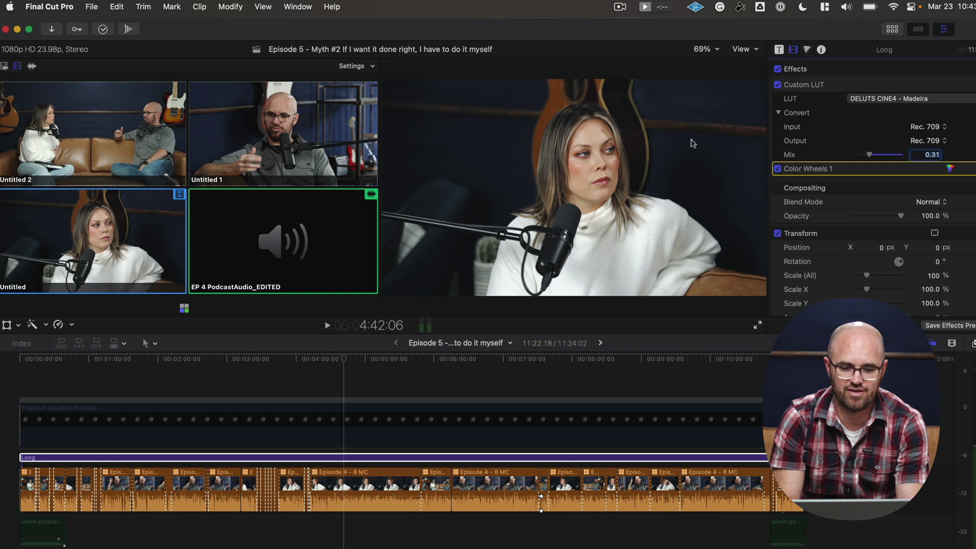
{"action": "left_click", "coordinate": [362, 363]}
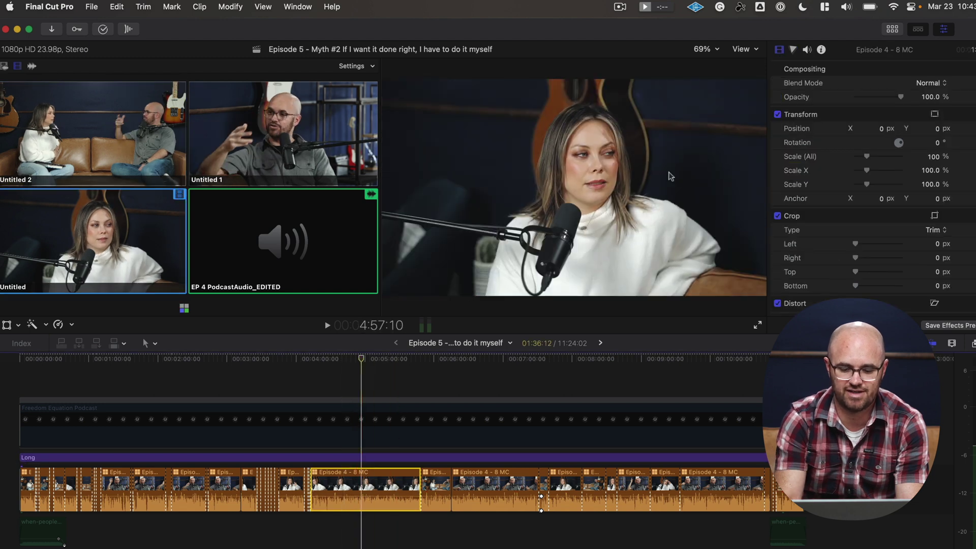
{"action": "left_click", "coordinate": [948, 84]}
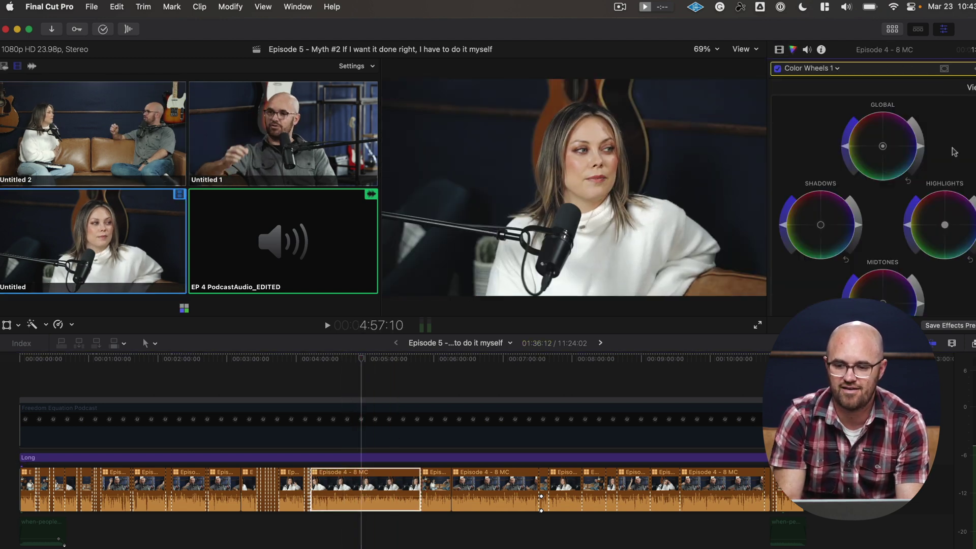
{"action": "left_click_drag", "start_coordinate": [972, 206], "coordinate": [972, 200]}
{"action": "left_click_drag", "start_coordinate": [920, 305], "coordinate": [920, 293]}
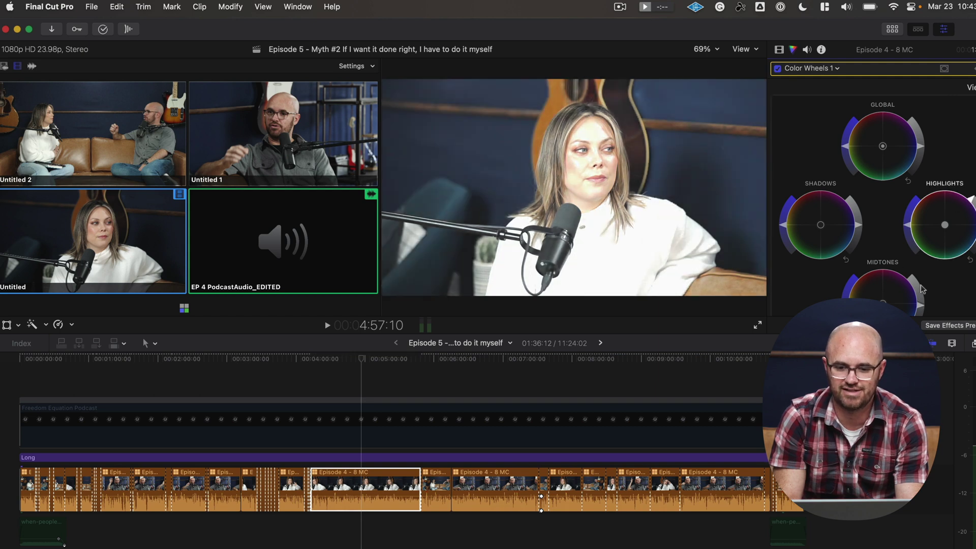
{"action": "mouse_move", "coordinate": [859, 234]}
{"action": "left_mouse_down"}
{"action": "mouse_move", "coordinate": [858, 205]}
{"action": "mouse_move", "coordinate": [859, 223]}
{"action": "left_mouse_up"}
{"action": "left_click", "coordinate": [373, 488]}
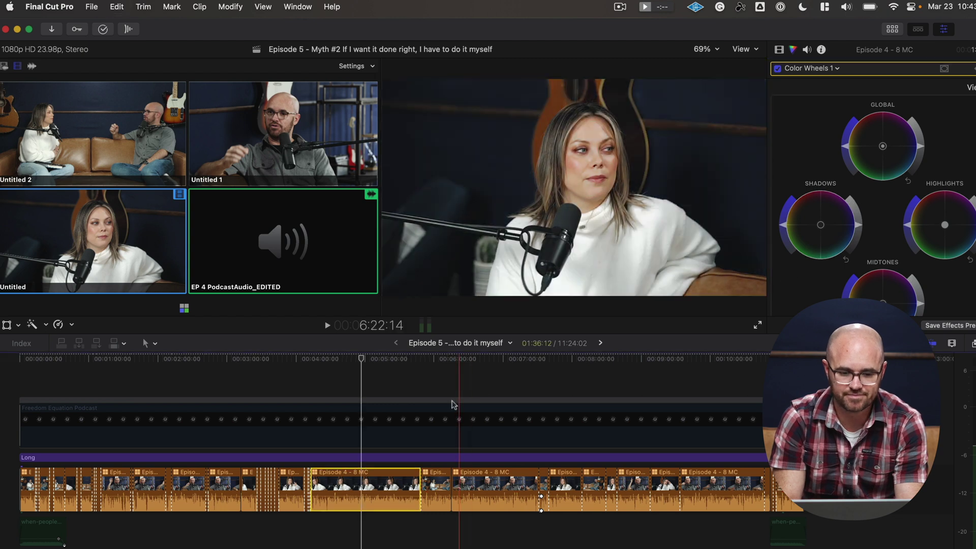
{"action": "left_click", "coordinate": [346, 391]}
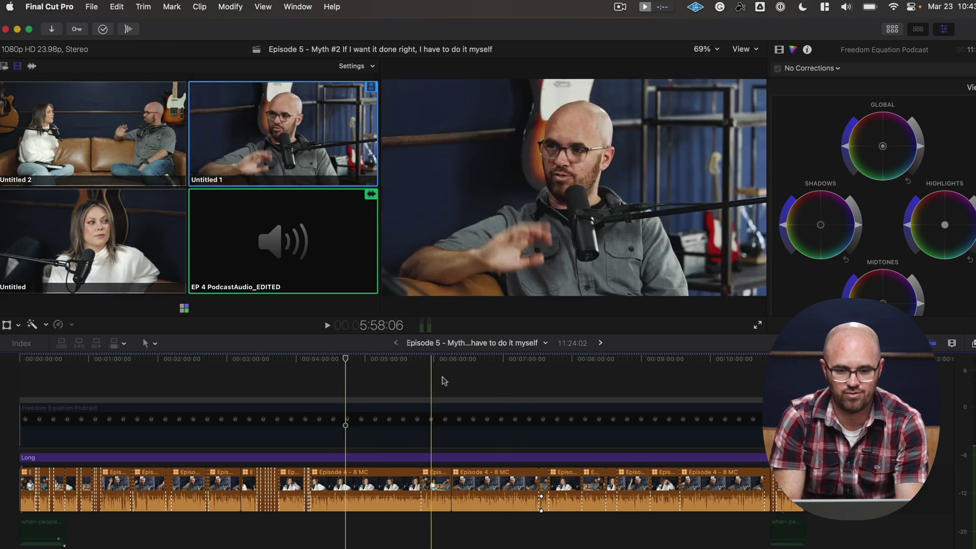
{"action": "left_click", "coordinate": [149, 370]}
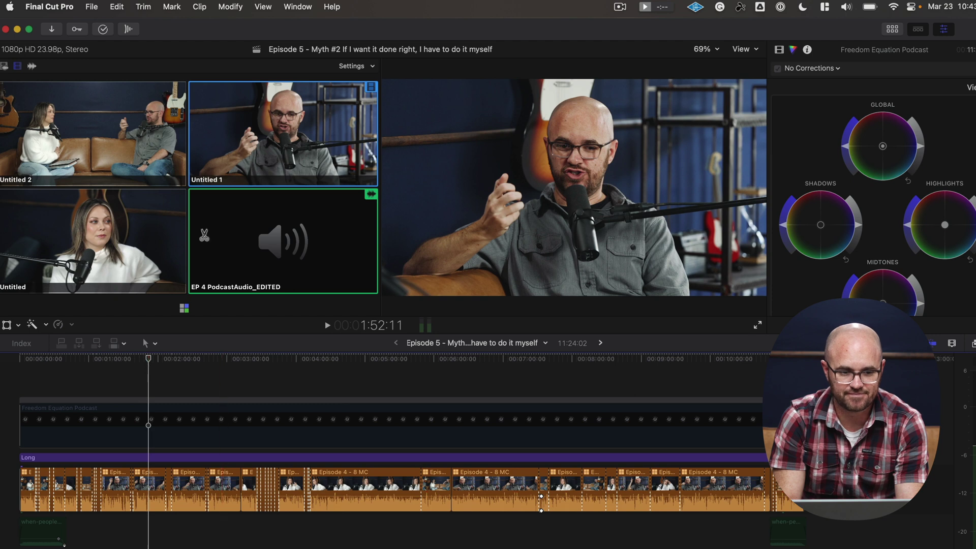
{"action": "key", "text": "ctrl+super+1"}
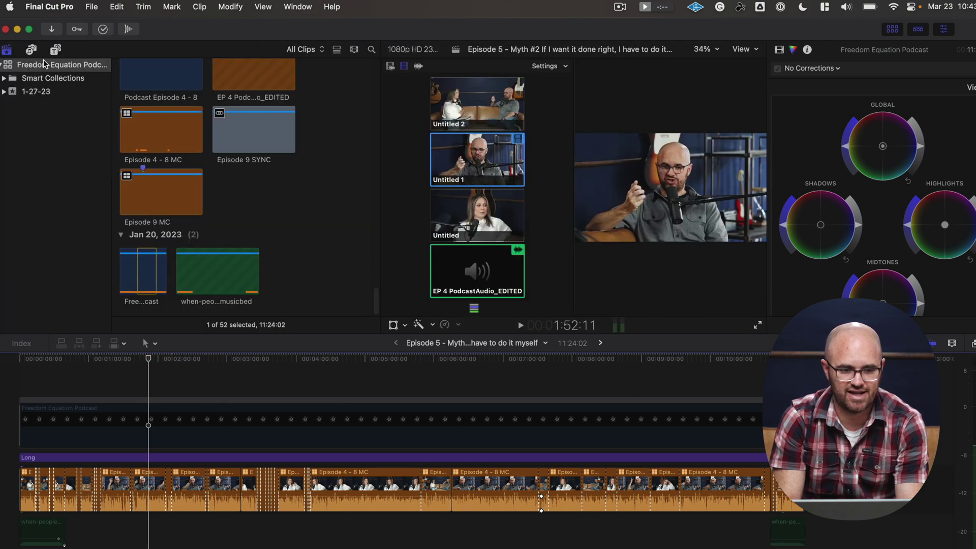
{"action": "left_click", "coordinate": [56, 66]}
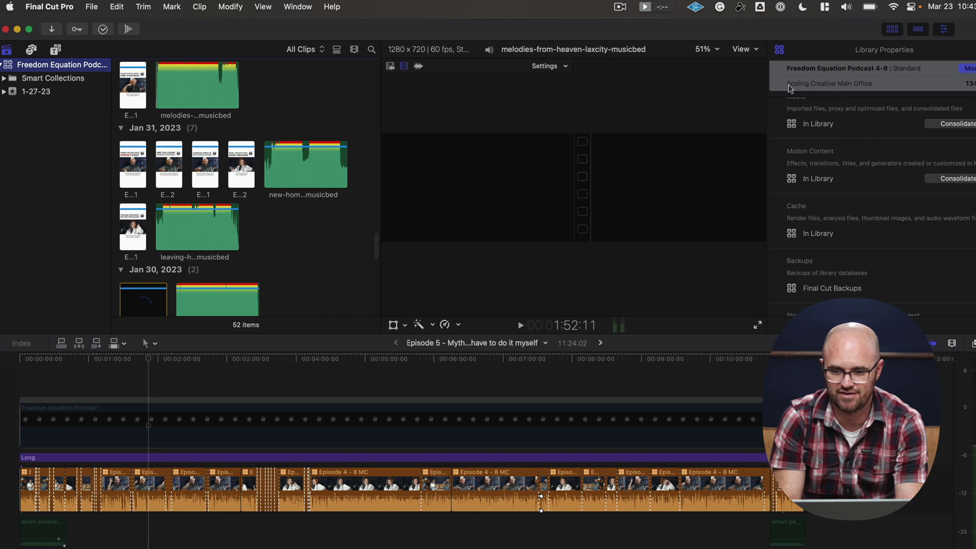
{"action": "left_click", "coordinate": [971, 69]}
{"action": "left_click", "coordinate": [592, 367]}
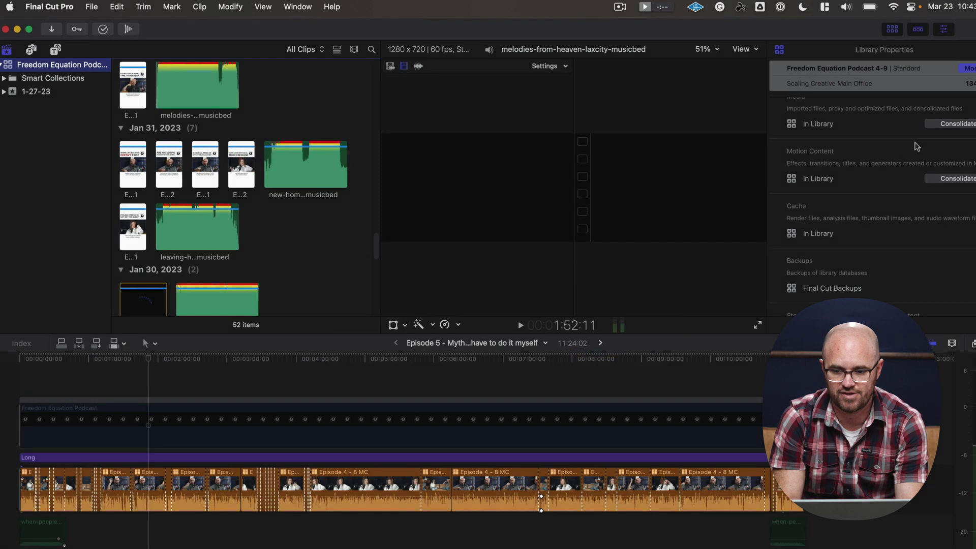
{"action": "scroll", "coordinate": [917, 146], "scroll_direction": "down", "scroll_amount": 2}
{"action": "scroll", "coordinate": [916, 147], "scroll_direction": "up", "scroll_amount": 4}
{"action": "scroll", "coordinate": [917, 147], "scroll_direction": "down", "scroll_amount": 1}
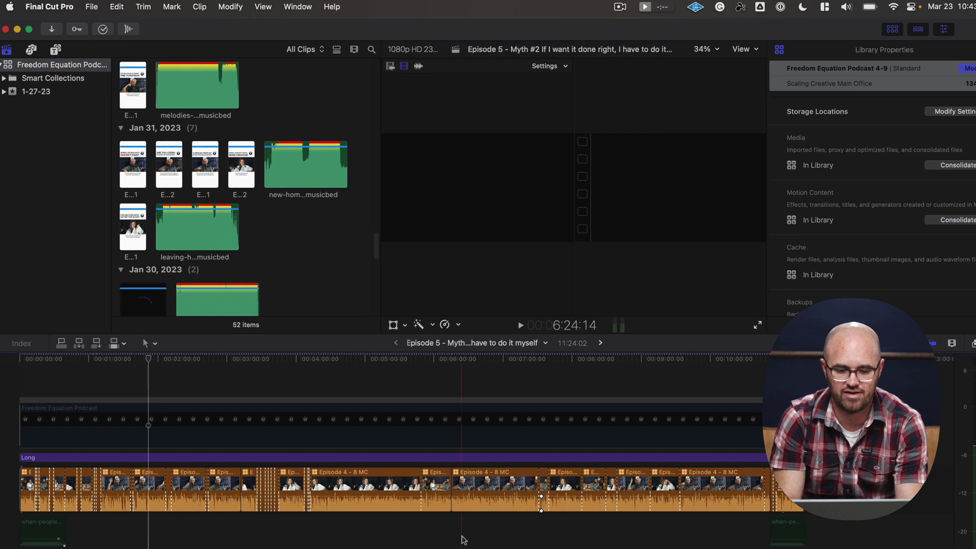
{"action": "left_click", "coordinate": [165, 422]}
- Make Untitled 1 active, park at 1:51:23, and view the Long compound's Custom LUT in the Video inspector
{"action": "key", "text": "2"}
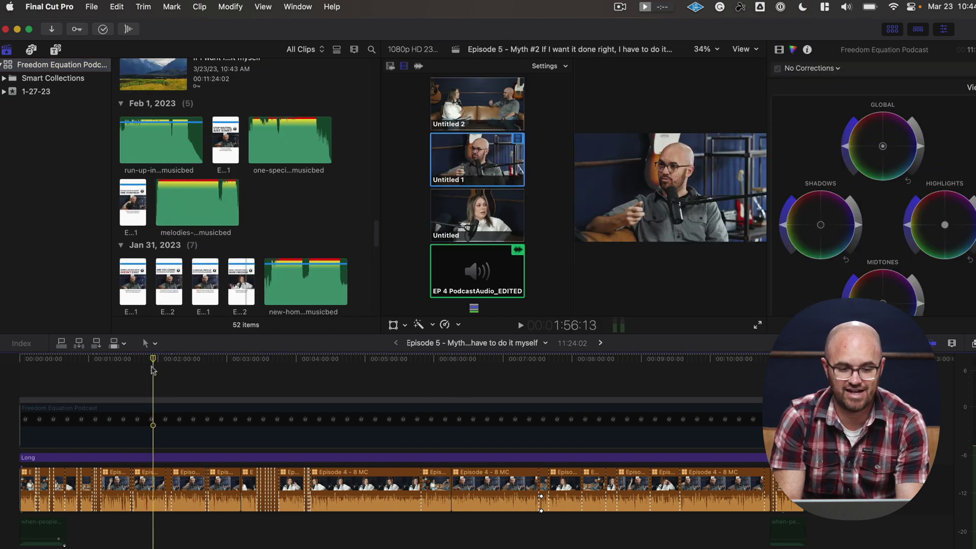
{"action": "left_click", "coordinate": [146, 364]}
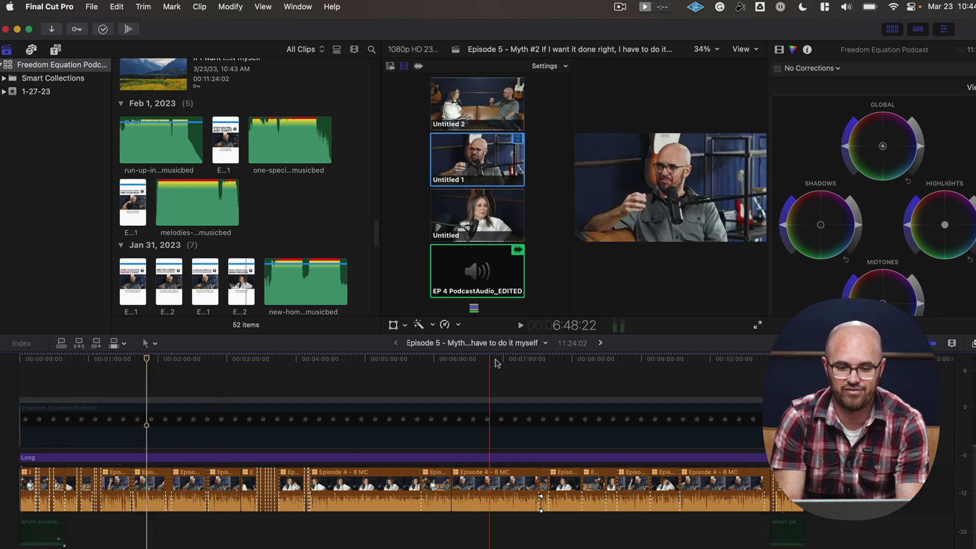
{"action": "left_click", "coordinate": [148, 361]}
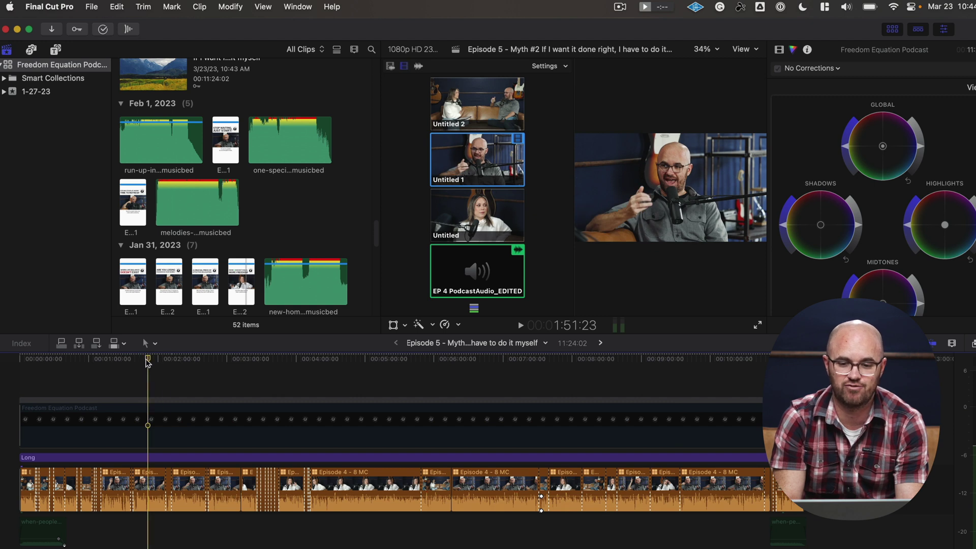
{"action": "left_click", "coordinate": [149, 458]}
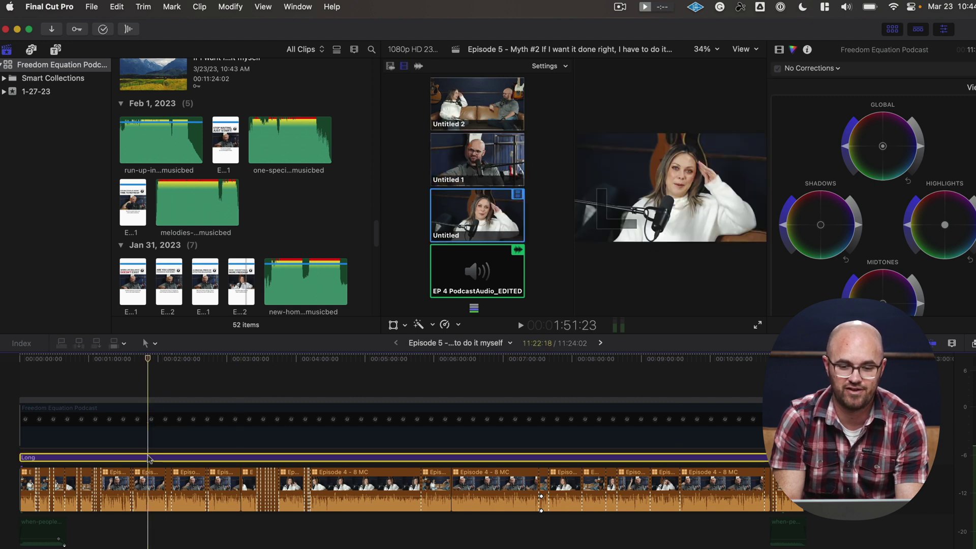
{"action": "scroll", "coordinate": [848, 108], "scroll_direction": "down", "scroll_amount": 5}
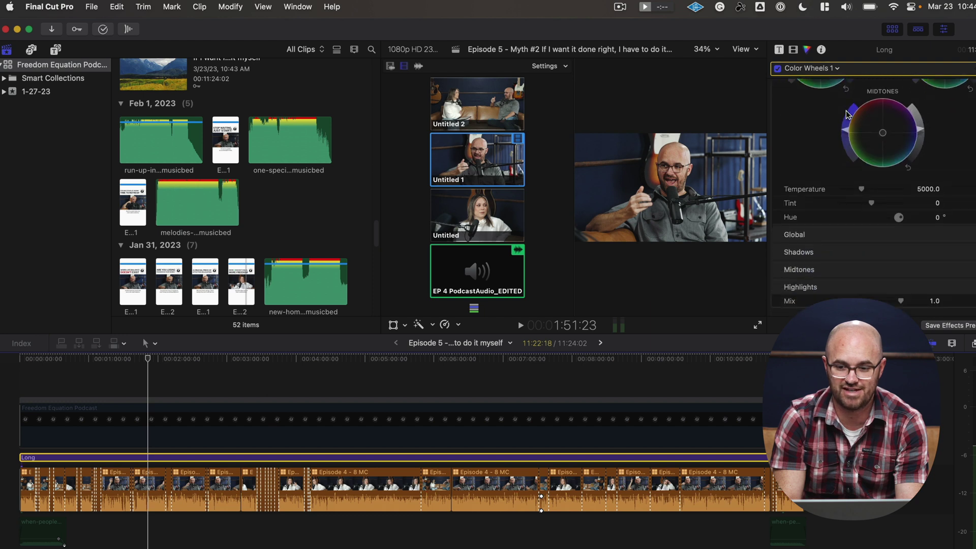
{"action": "scroll", "coordinate": [848, 152], "scroll_direction": "up", "scroll_amount": 5}
{"action": "left_click", "coordinate": [795, 50]}
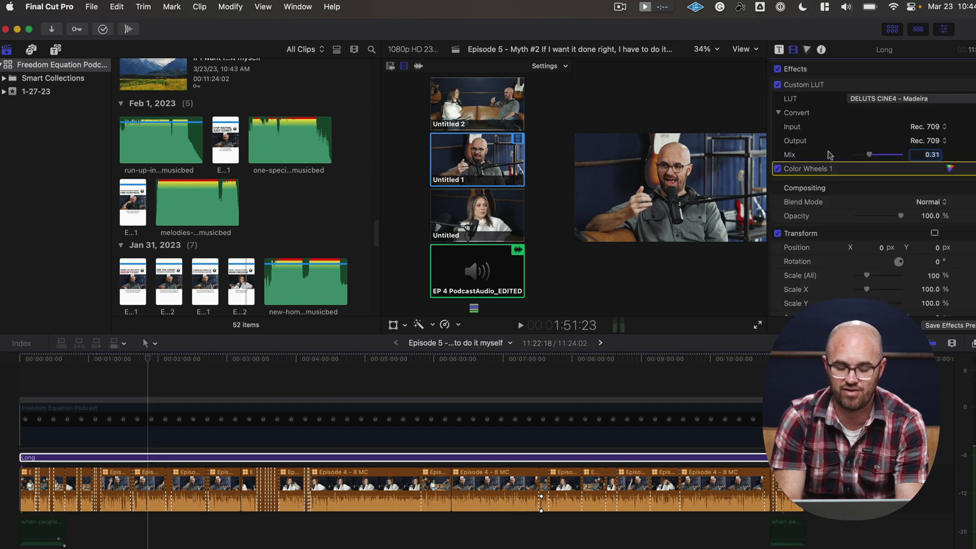
{"action": "left_click", "coordinate": [149, 402]}
- Open and exit the Episode 4 - 8 MC angle editor, then select the Freedom Equation Podcast lane
{"action": "left_click", "coordinate": [151, 386]}
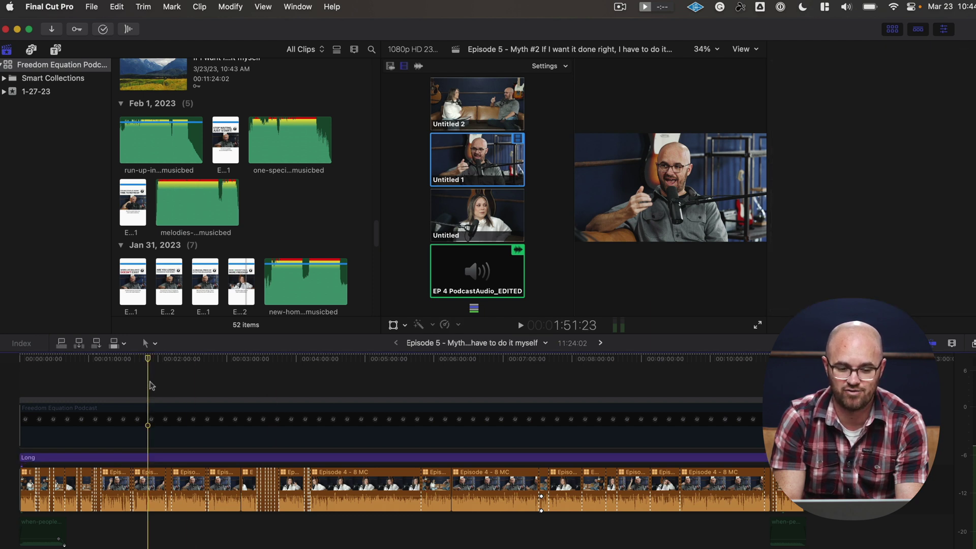
{"action": "left_click", "coordinate": [149, 486]}
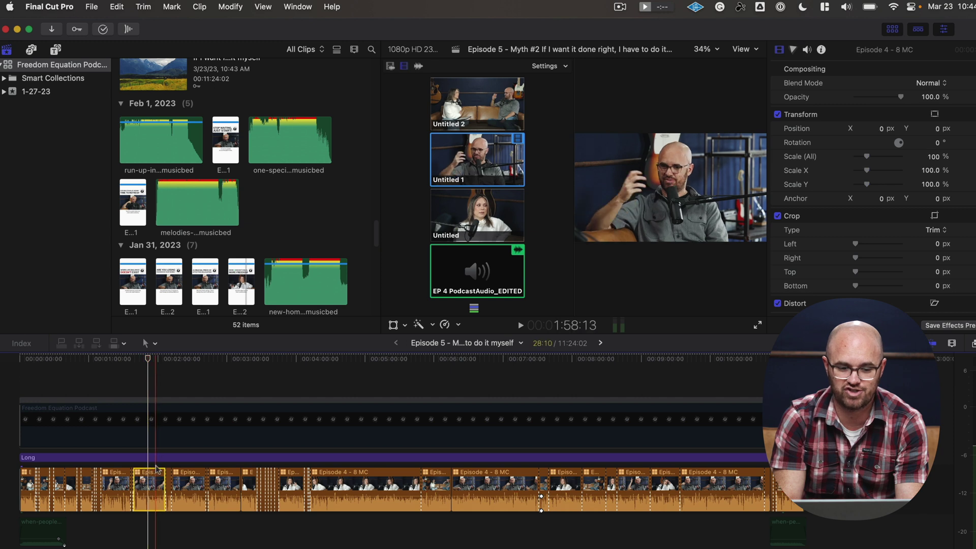
{"action": "double_click", "coordinate": [150, 485]}
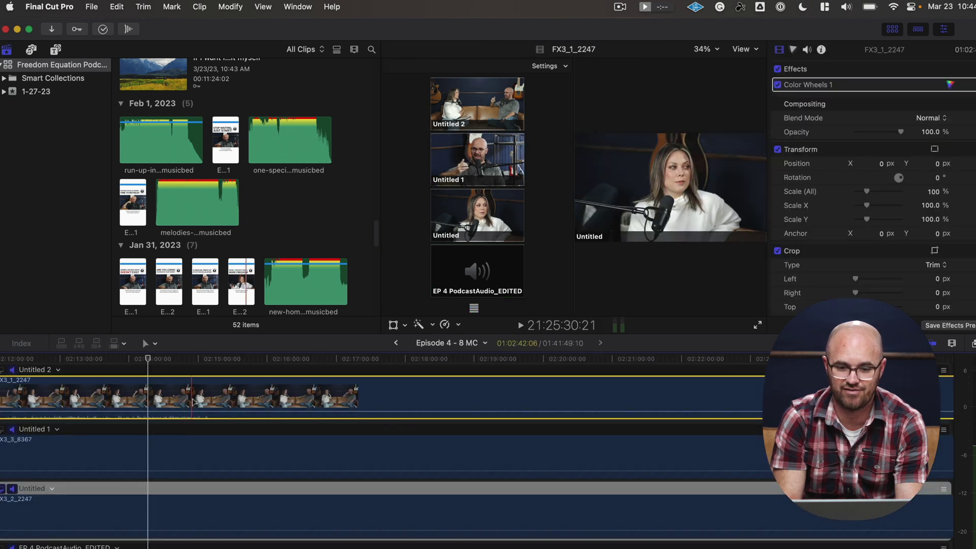
{"action": "left_click", "coordinate": [396, 343]}
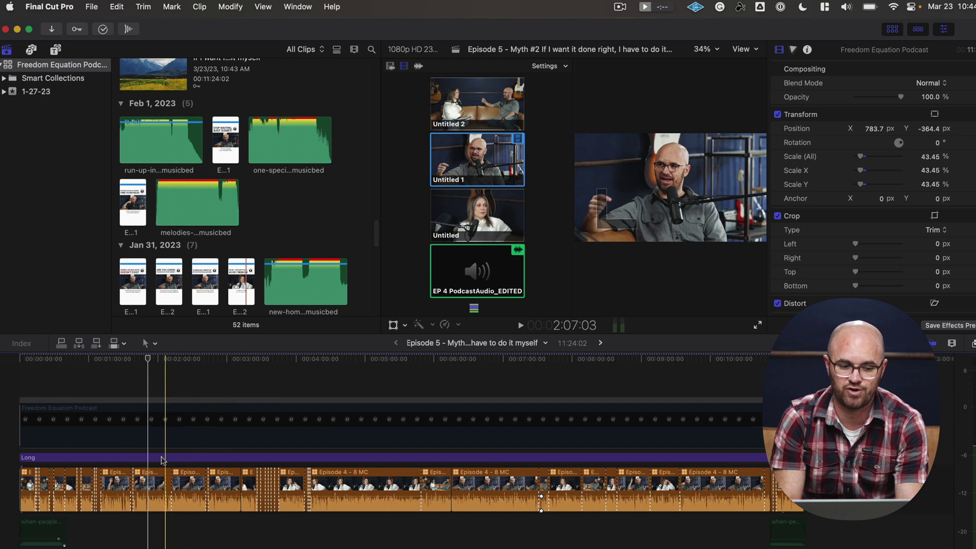
{"action": "left_click", "coordinate": [163, 457]}
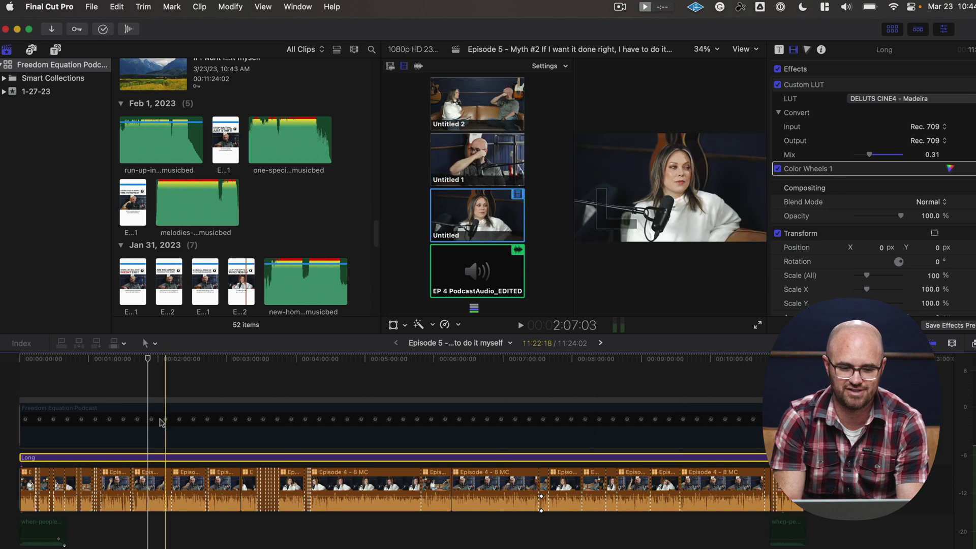
{"action": "left_click", "coordinate": [150, 375]}
{"action": "left_click", "coordinate": [149, 460]}
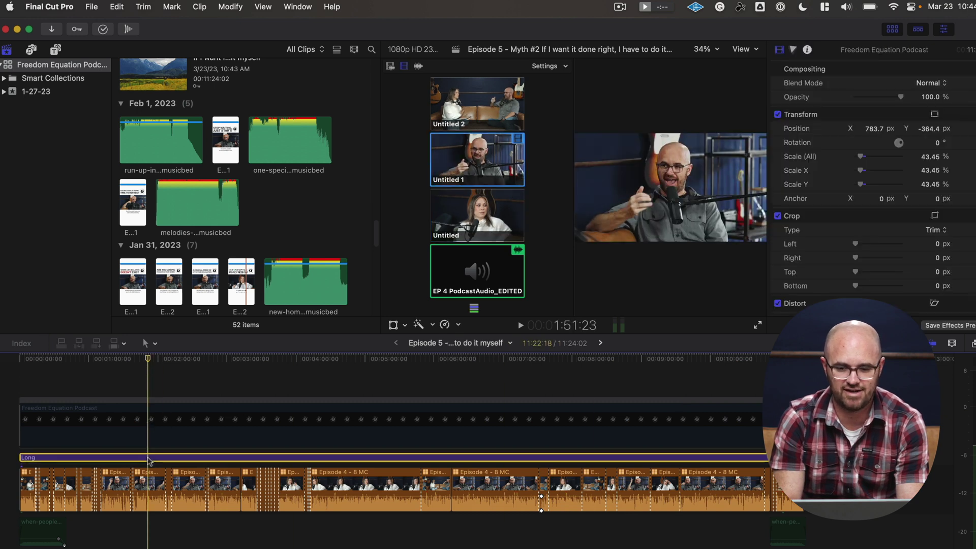
{"action": "left_click", "coordinate": [157, 405]}
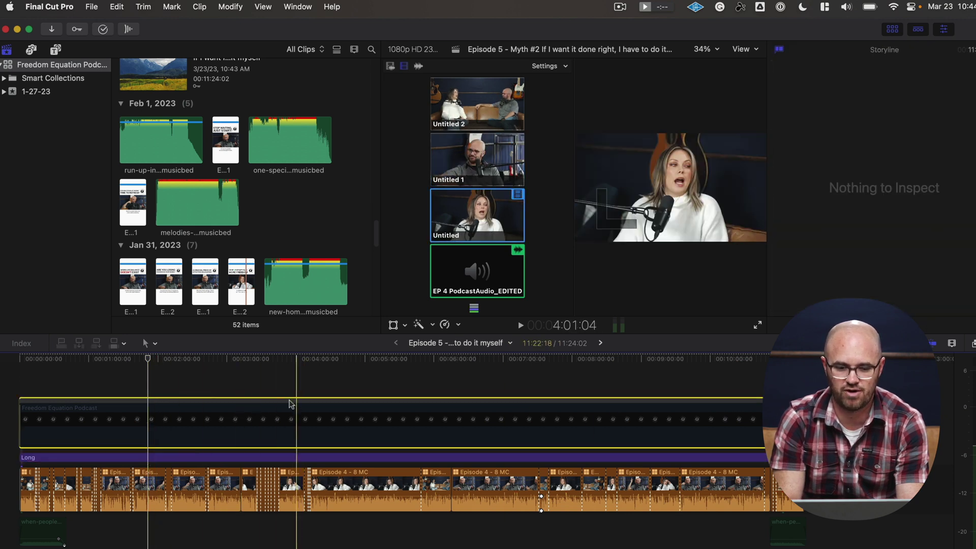
{"action": "scroll", "coordinate": [204, 244], "scroll_direction": "up", "scroll_amount": 10}
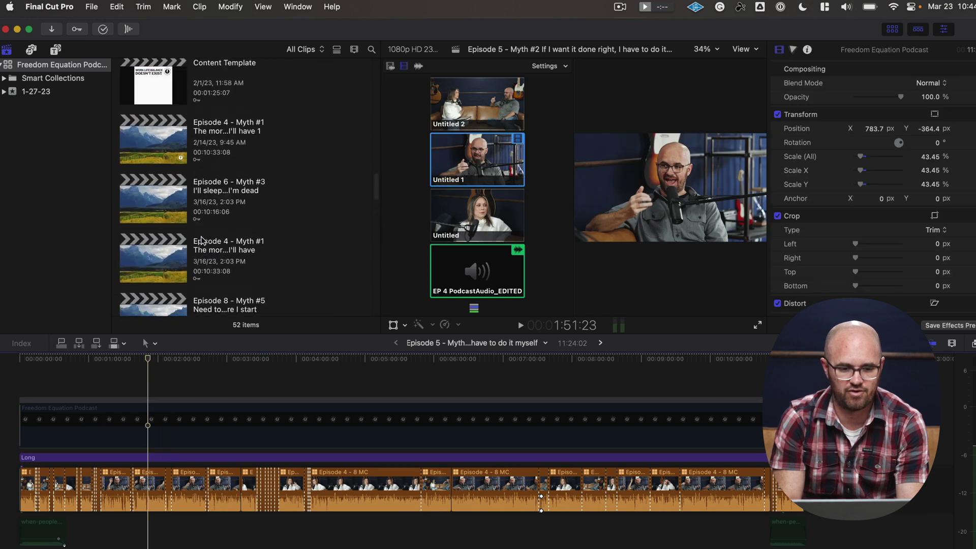
- Open the Episode 7 project at about 1:05 with the browser hidden
{"action": "scroll", "coordinate": [202, 240], "scroll_direction": "down", "scroll_amount": 5}
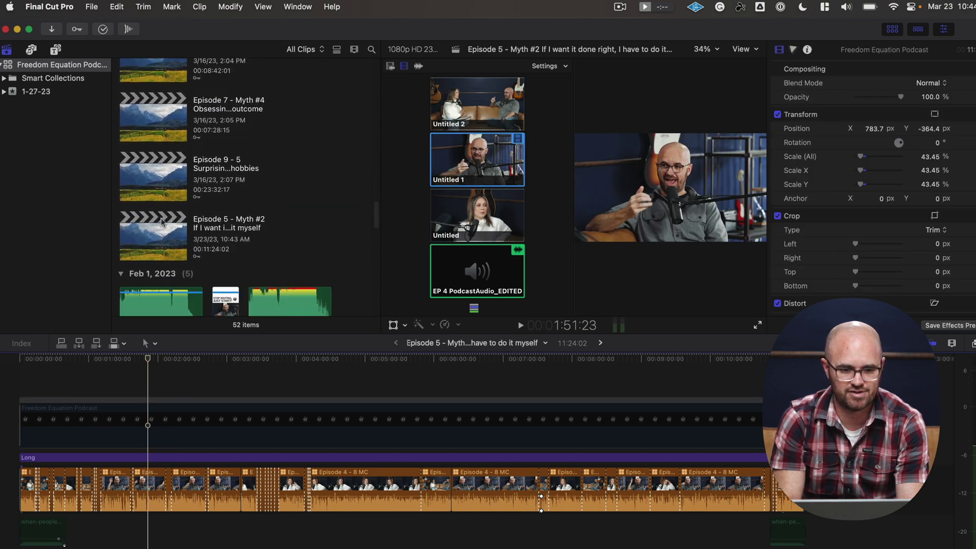
{"action": "scroll", "coordinate": [161, 221], "scroll_direction": "up", "scroll_amount": 2}
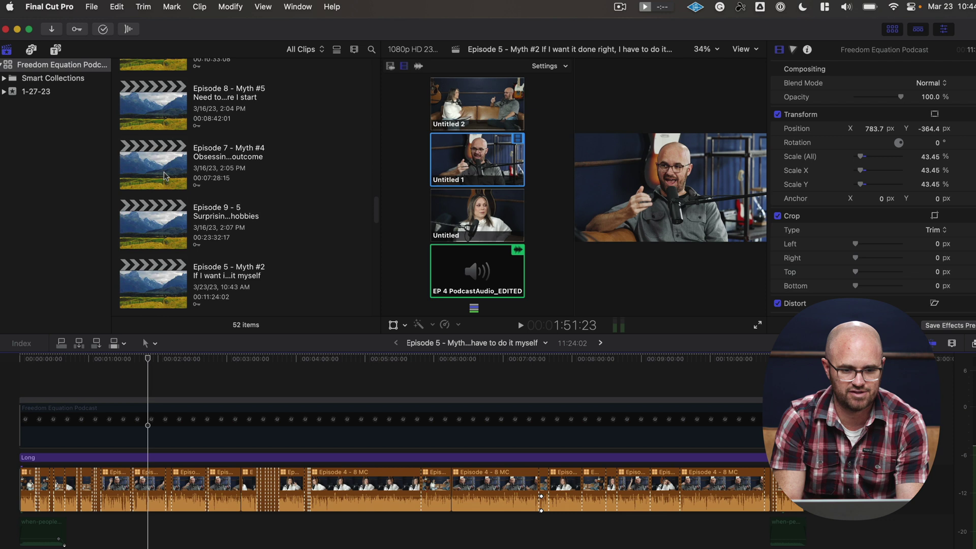
{"action": "double_click", "coordinate": [164, 174]}
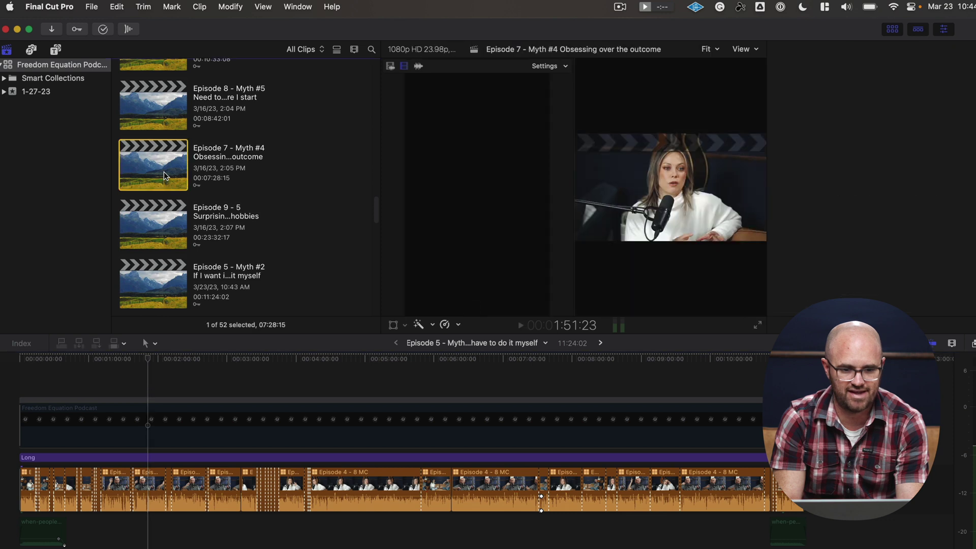
{"action": "left_click", "coordinate": [134, 387]}
{"action": "key", "text": "ctrl+super+1"}
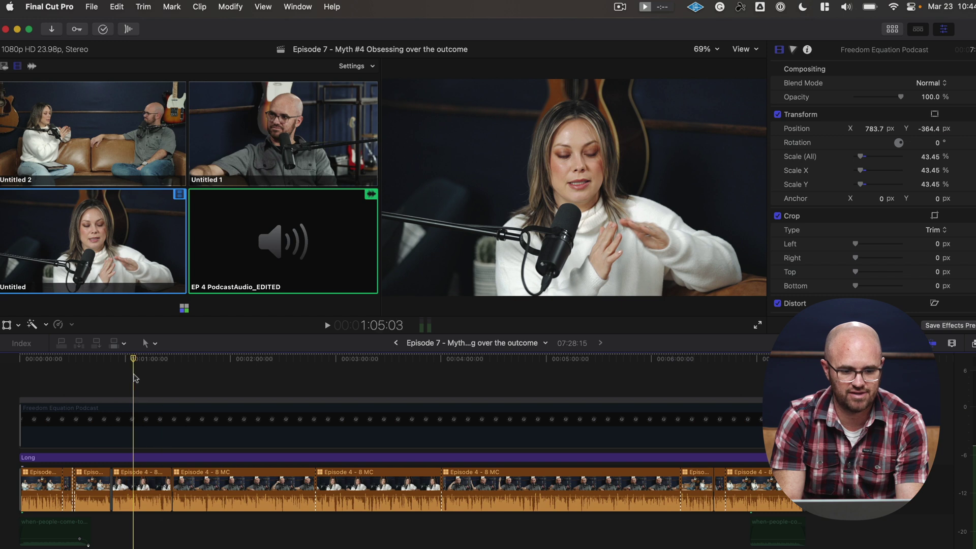
- Live-cut to Untitled 1, Untitled 2, Untitled, then Untitled 1, stopping at 1:54:23
{"action": "key", "text": "space"}
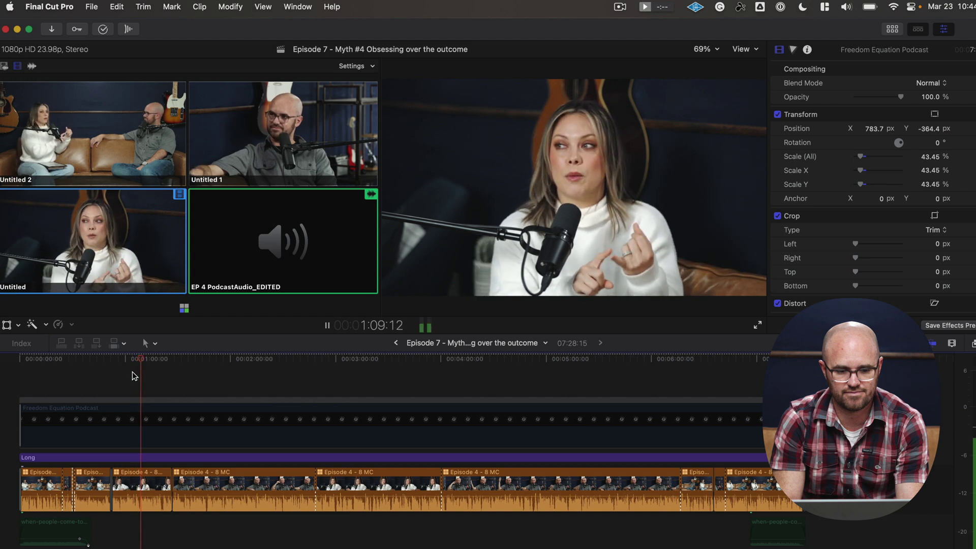
{"action": "key", "text": "2"}
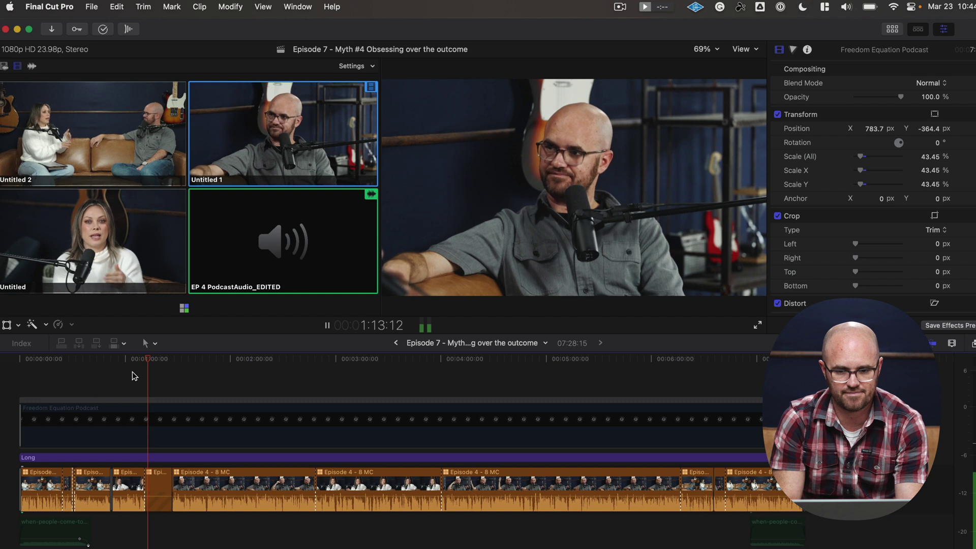
{"action": "key", "text": "1"}
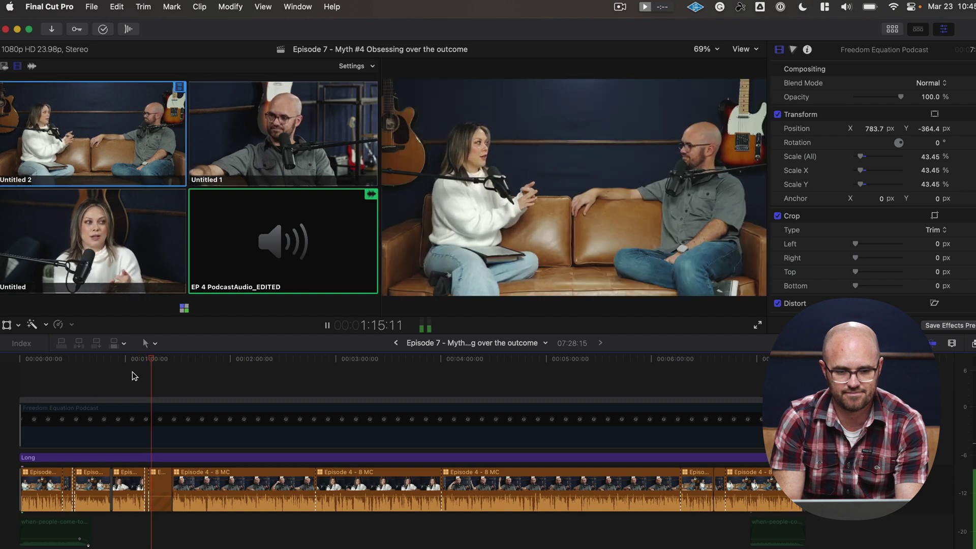
{"action": "key", "text": "3"}
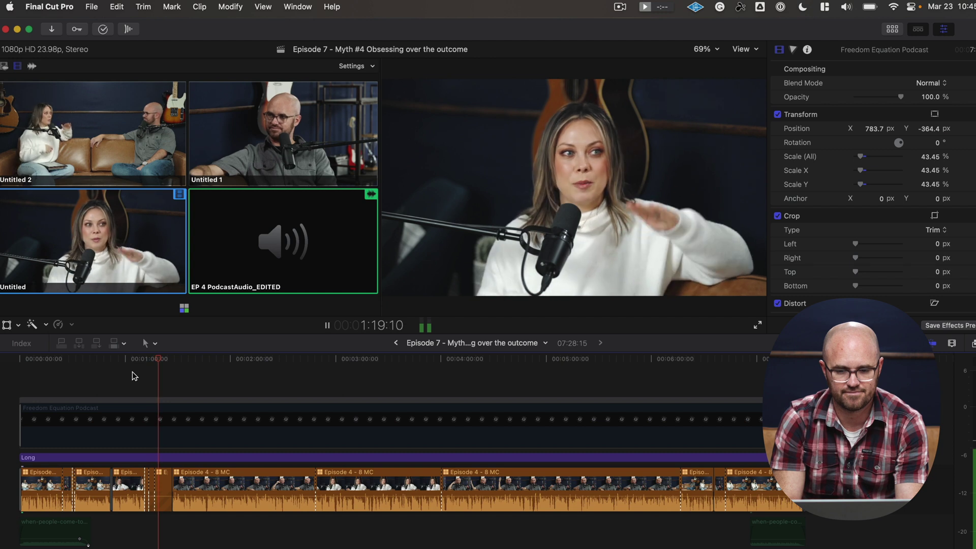
{"action": "key", "text": "2"}
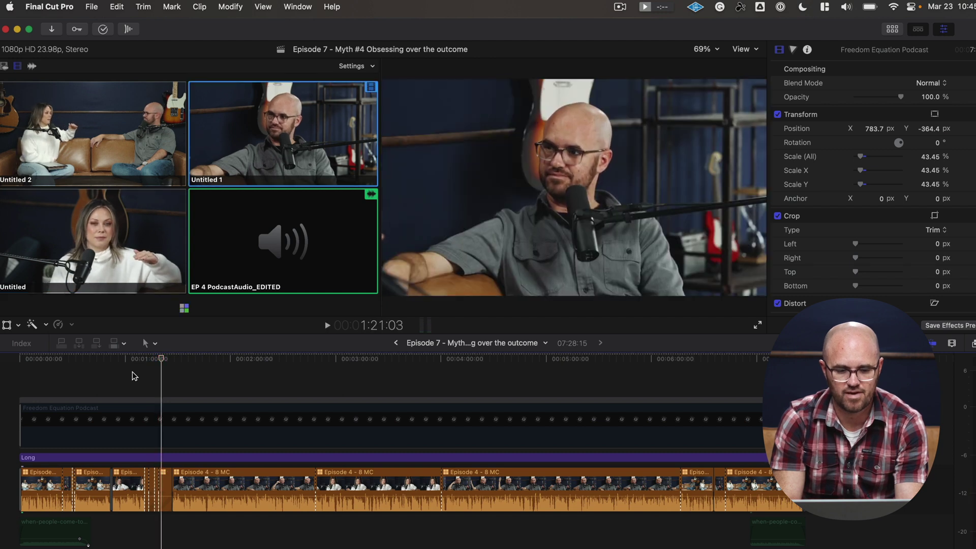
{"action": "left_click", "coordinate": [221, 362]}
{"action": "key", "text": "space"}
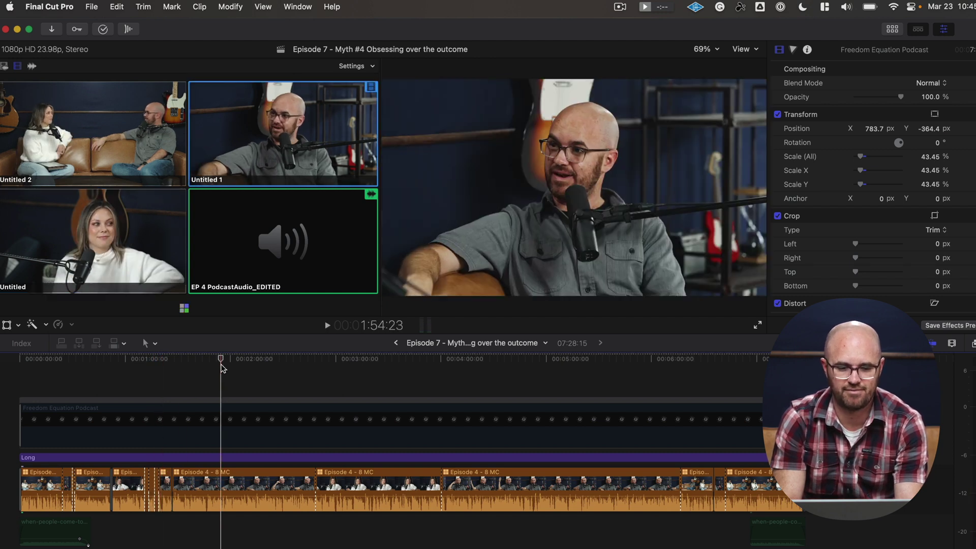